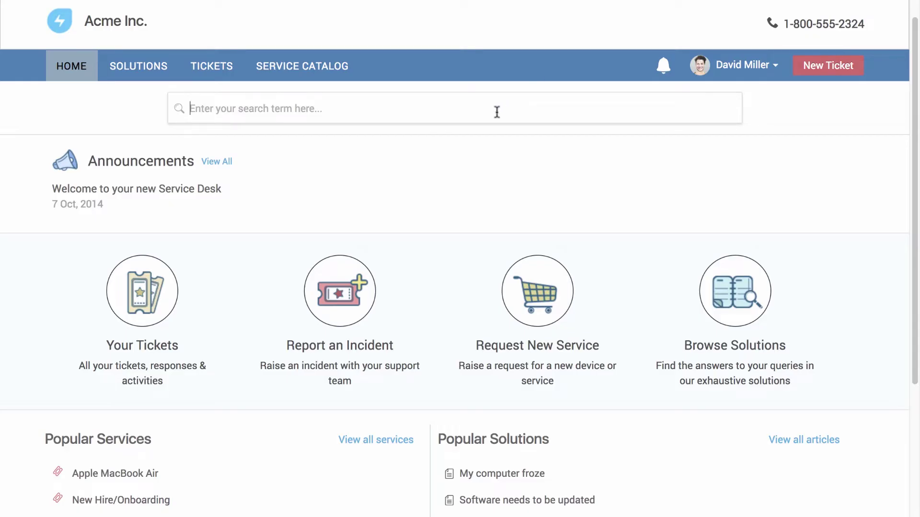
Step: Draft a new ticket with subject 'Printer issues', then abandon it for the Service Catalog
left_click(495, 113)
left_click(815, 73)
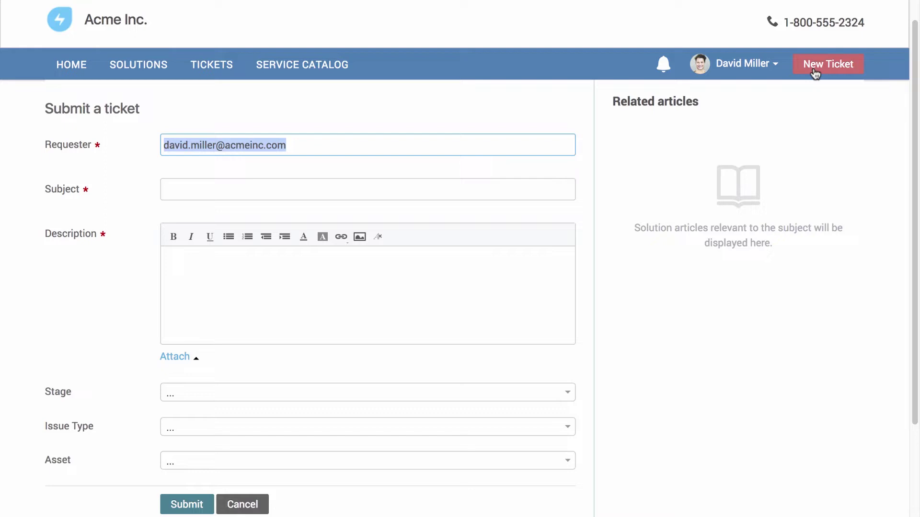
left_click(544, 189)
type("Printer iss")
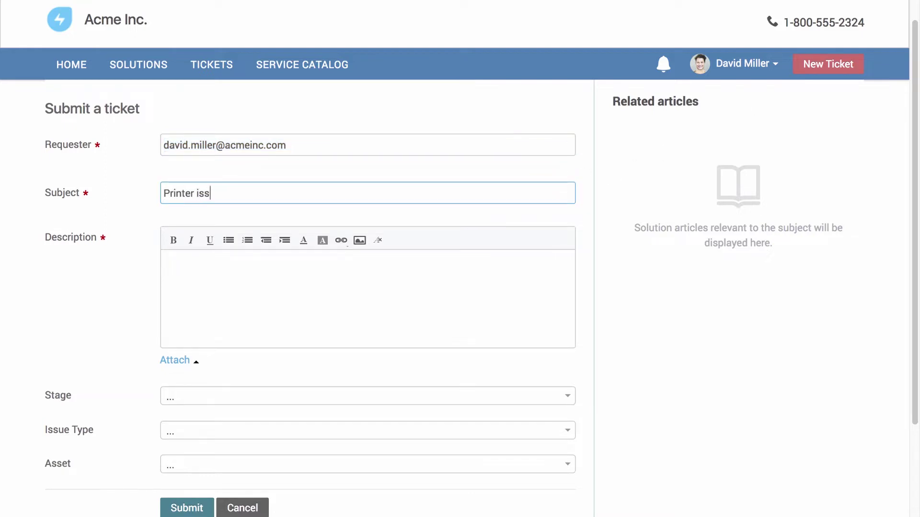
type("ues")
left_click(503, 269)
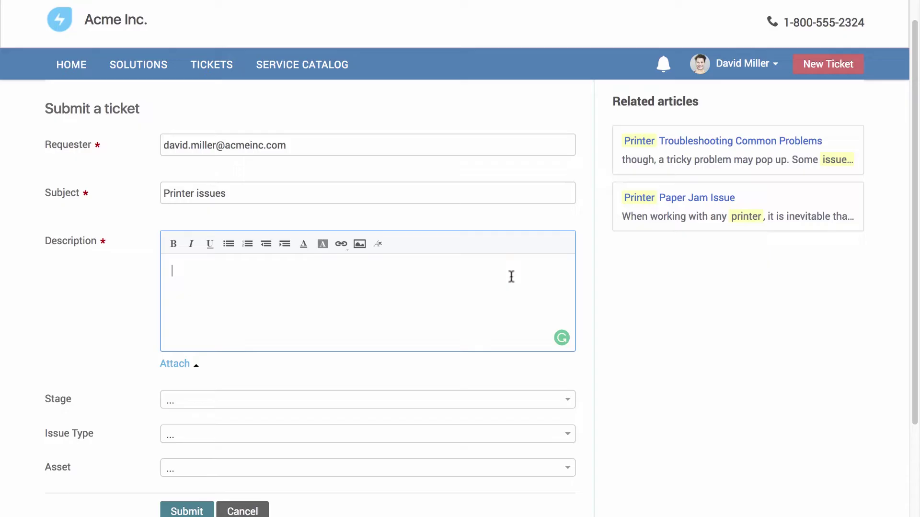
left_click(193, 365)
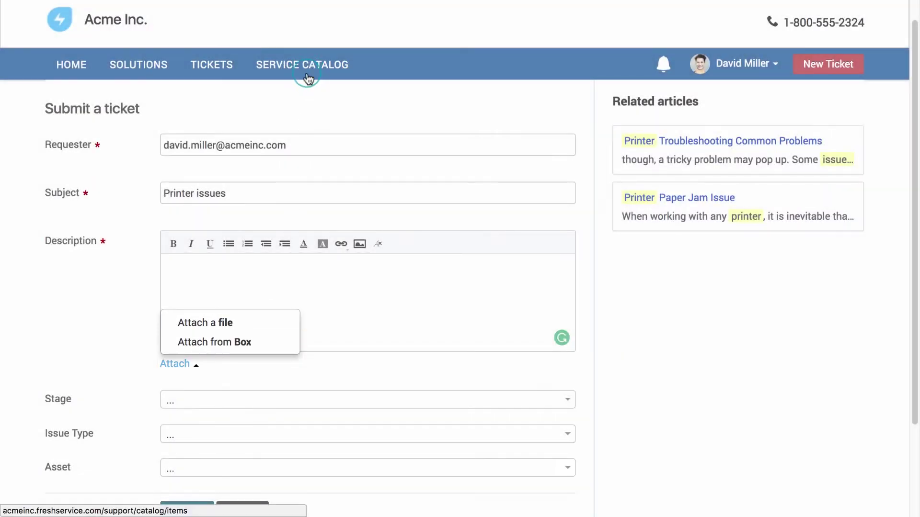
left_click(307, 76)
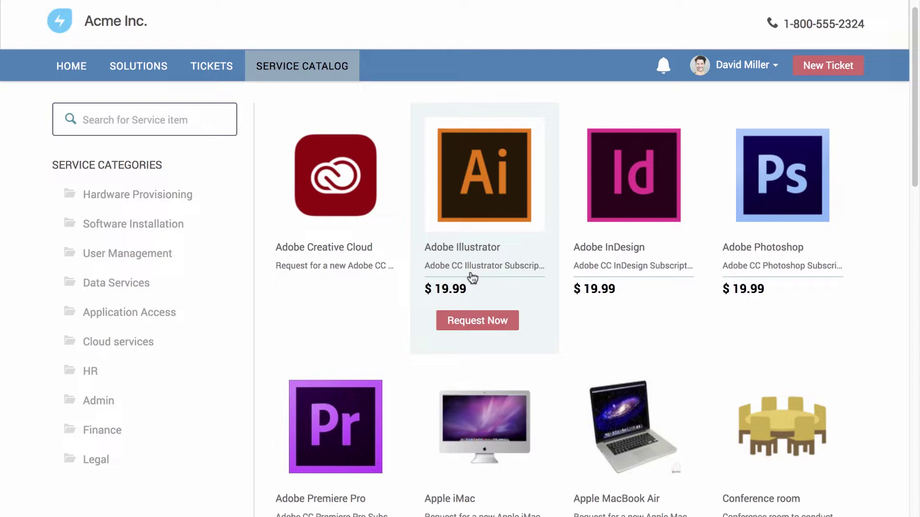
Step: Place an Adobe Creative Cloud request with Premiere Pro and Illustrator as additional items
left_click(360, 309)
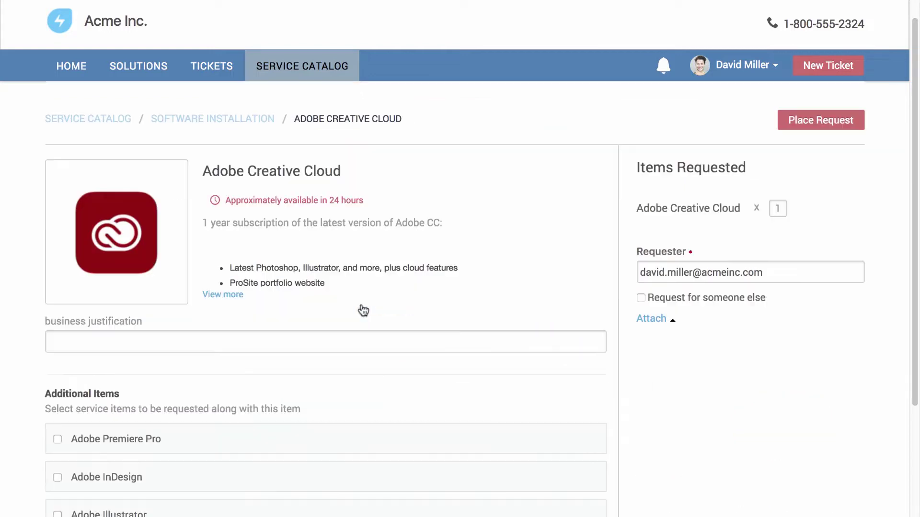
scroll(359, 306, "down", 3)
left_click(57, 314)
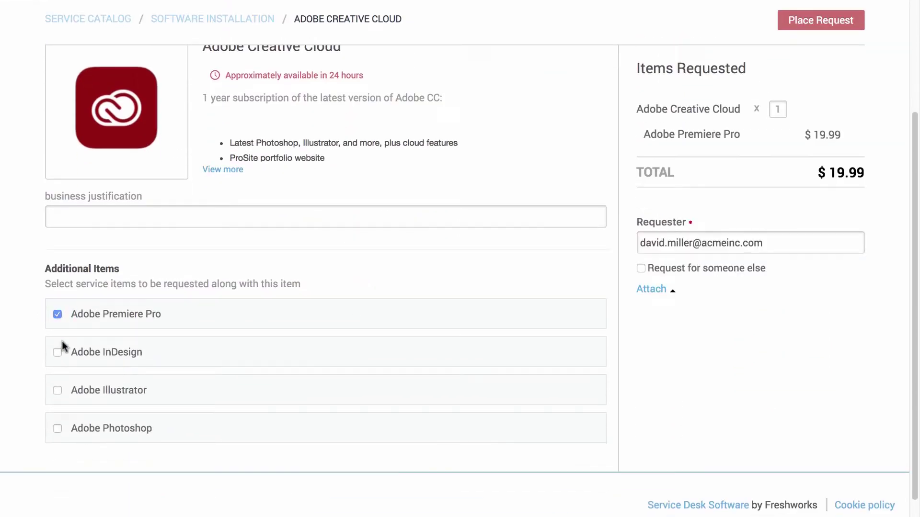
left_click(58, 391)
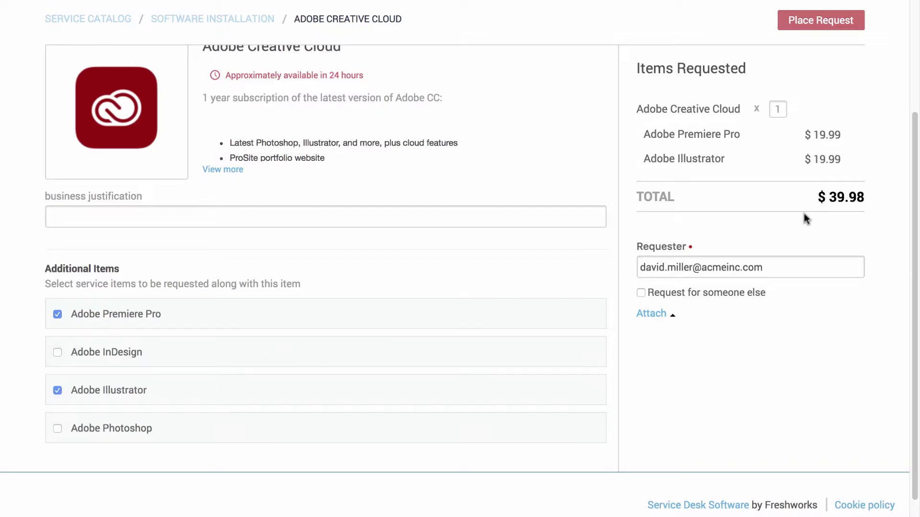
left_click(794, 30)
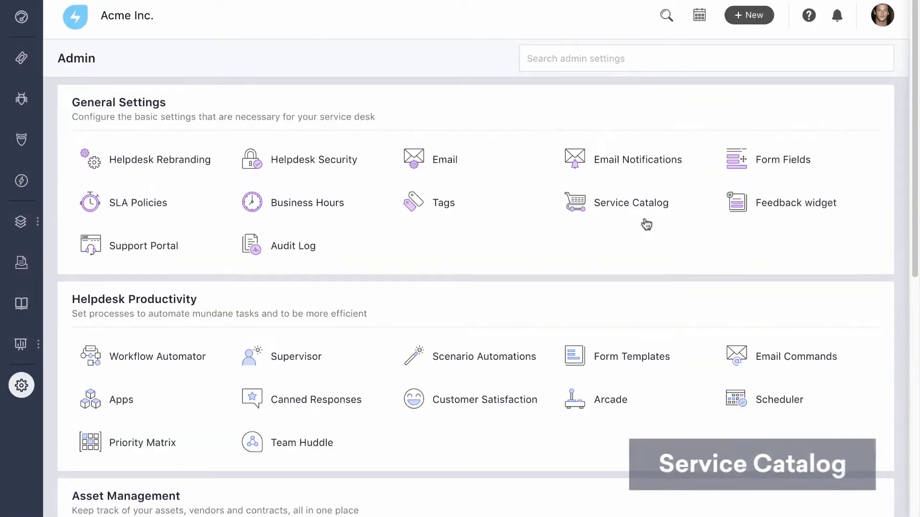
Step: Create a new service item named 'Adobe Creative Cloud' in the Software Installation category
left_click(634, 207)
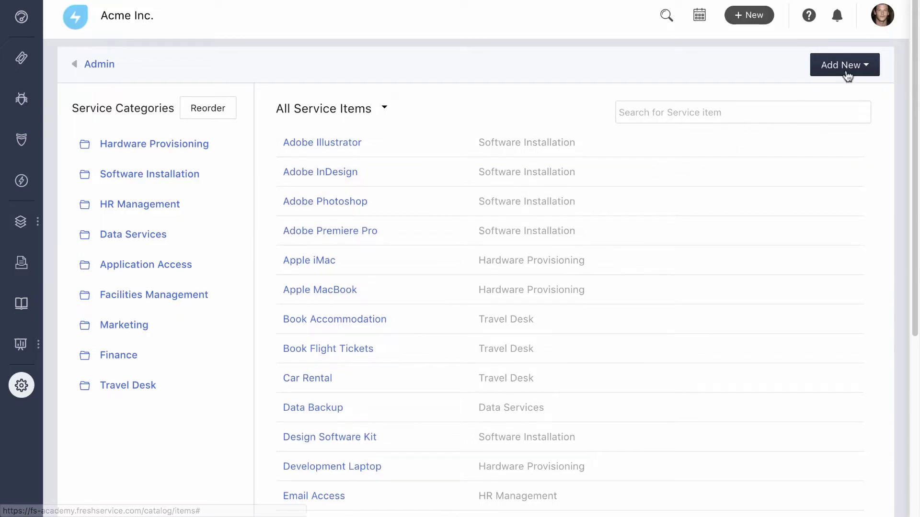
left_click(866, 66)
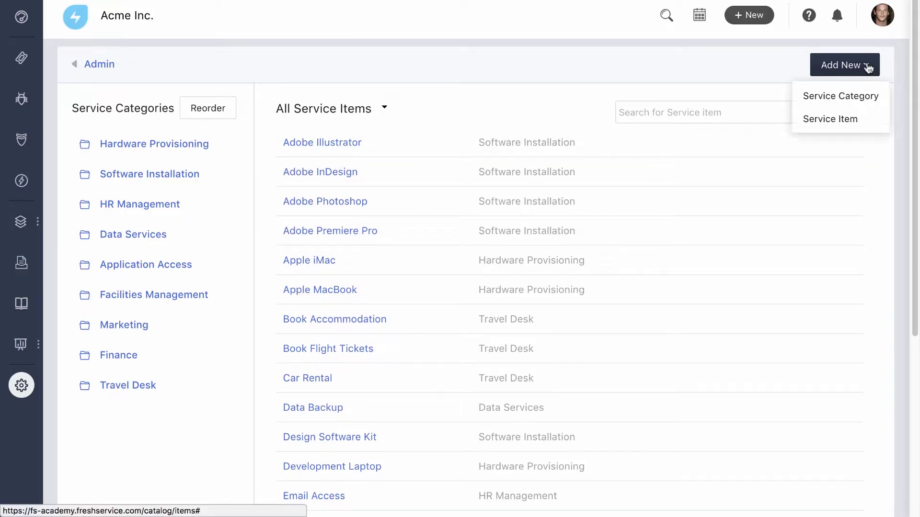
left_click(878, 126)
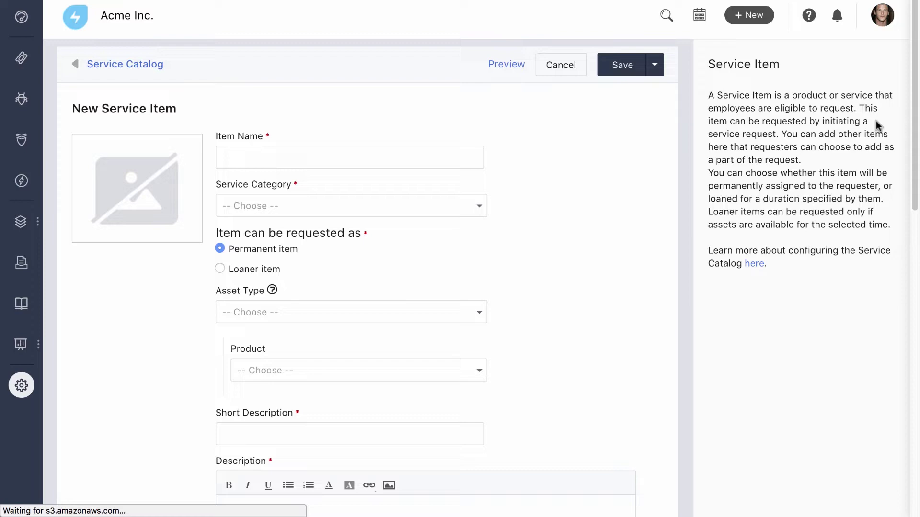
left_click(468, 156)
type("Adobe Creat")
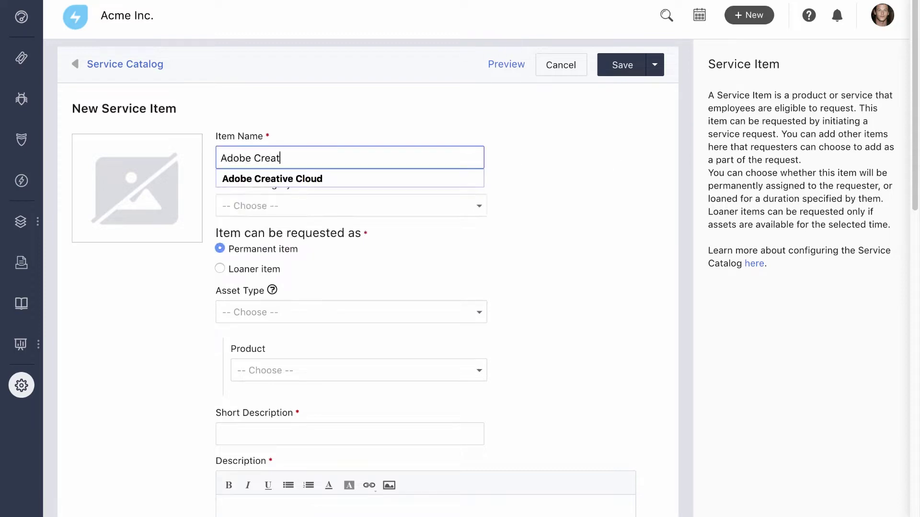
type("ive Cloud")
left_click(434, 206)
left_click(403, 267)
Step: Add an image, a new-Adobe-CC-license short description, a pasted full description, and 24 delivery time
left_click(136, 189)
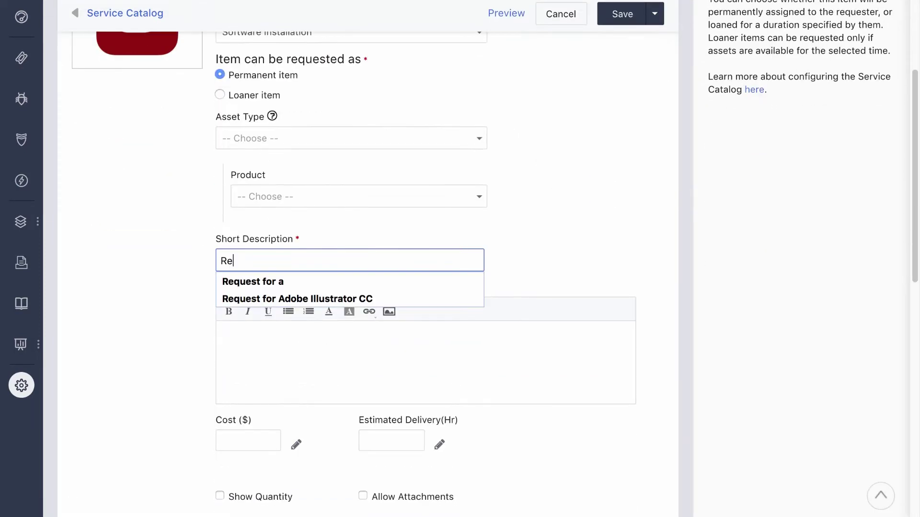
type("quest for a ")
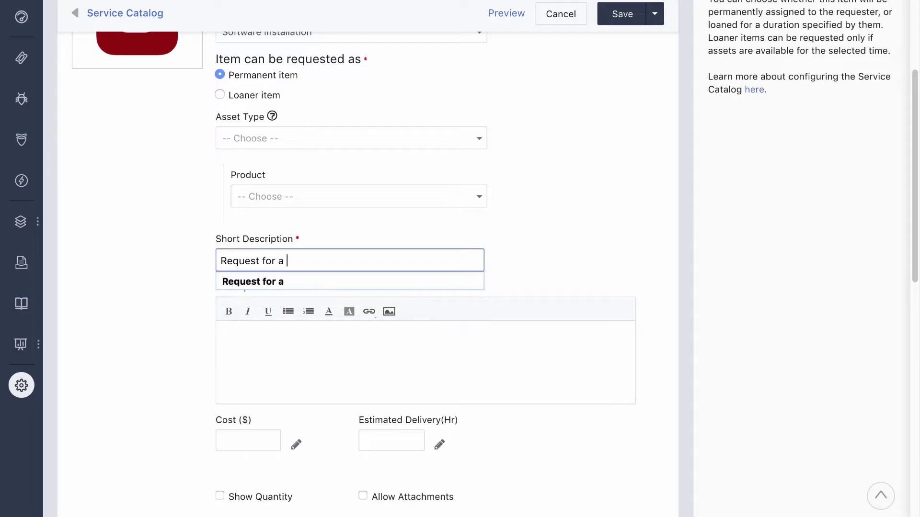
type("new Adobe CC license")
left_click(421, 334)
type("1 year subscription of the latest version of Adobe CC:  Latest Photoshop, Illustrator, and more, plus cloud features ProSite portfolio website Typekit desktop and web fonts 20 GB of cloud storage")
scroll(421, 335, "down", 3)
left_click(422, 335)
type("24")
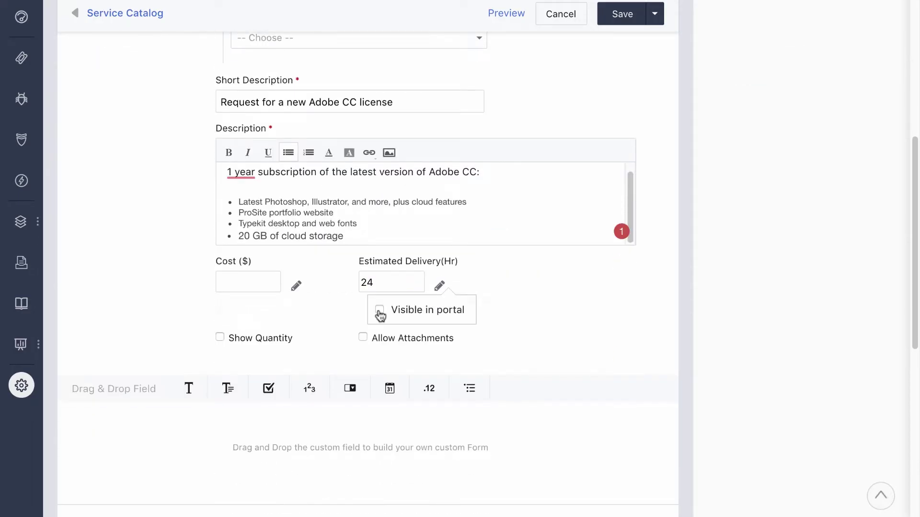
Step: Search 'adobe' and add Adobe items such as Photoshop as additional items
scroll(382, 287, "down", 10)
left_click(334, 304)
type("adobe")
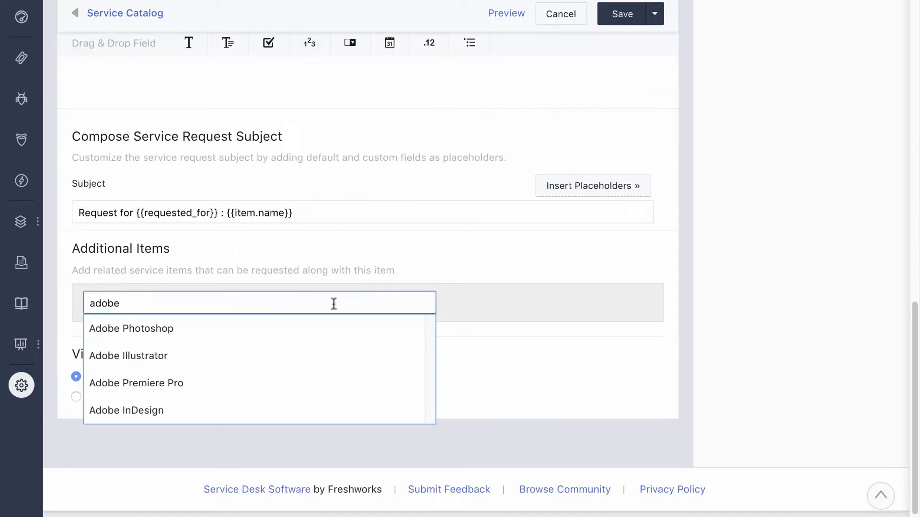
key("Return")
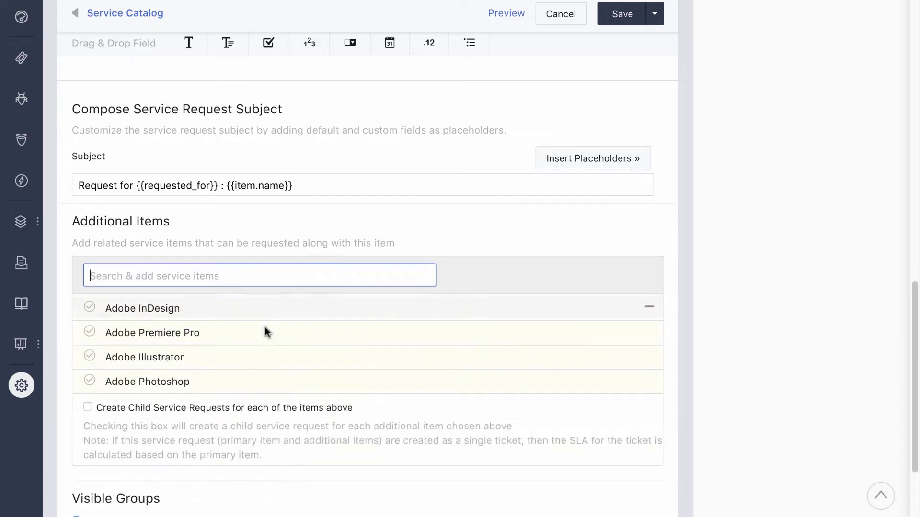
scroll(263, 329, "down", 3)
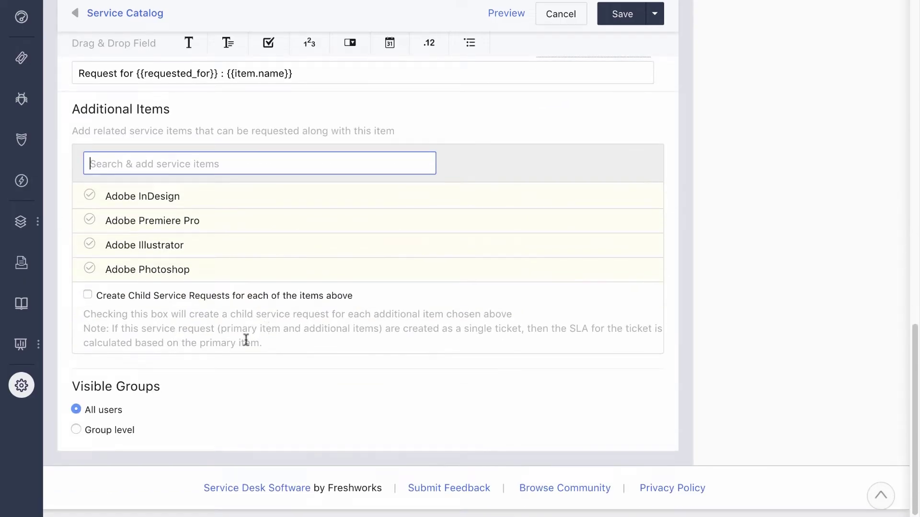
Step: Limit visibility to the Design Team group, then save and publish the item
left_click(77, 429)
scroll(79, 431, "down", 1)
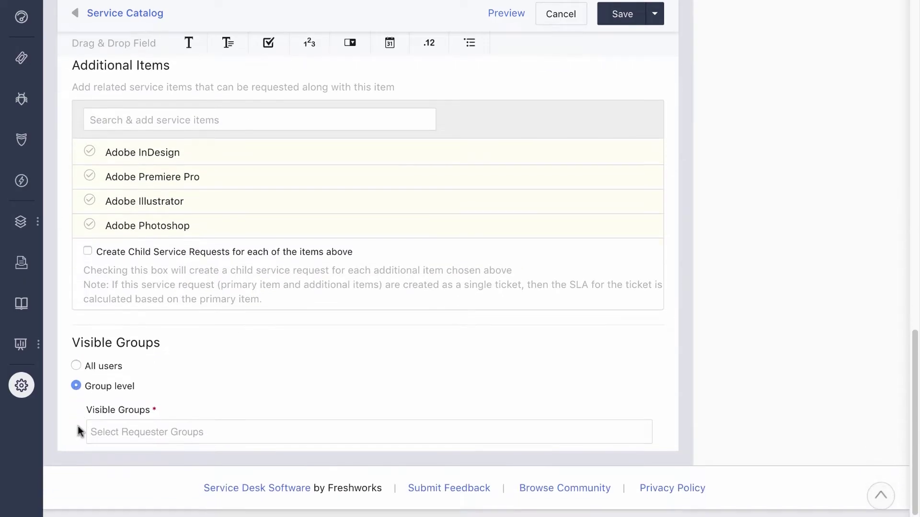
left_click(116, 432)
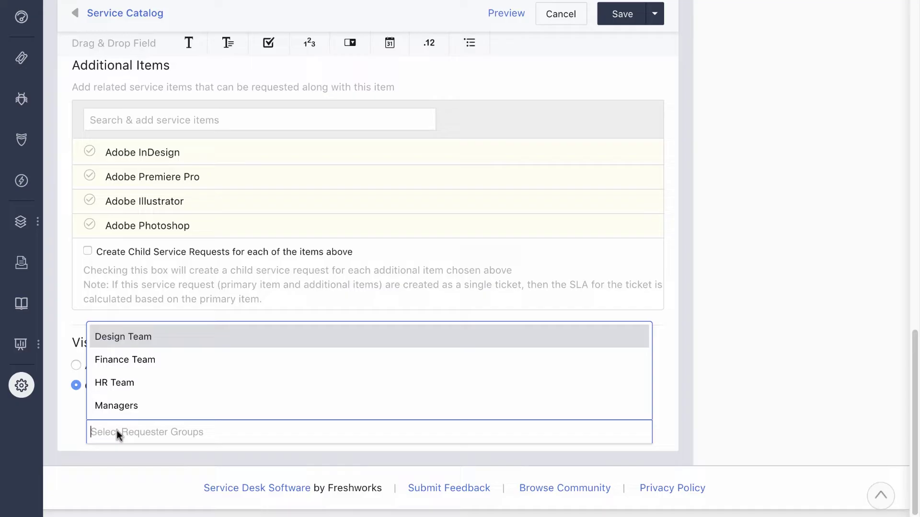
left_click(194, 340)
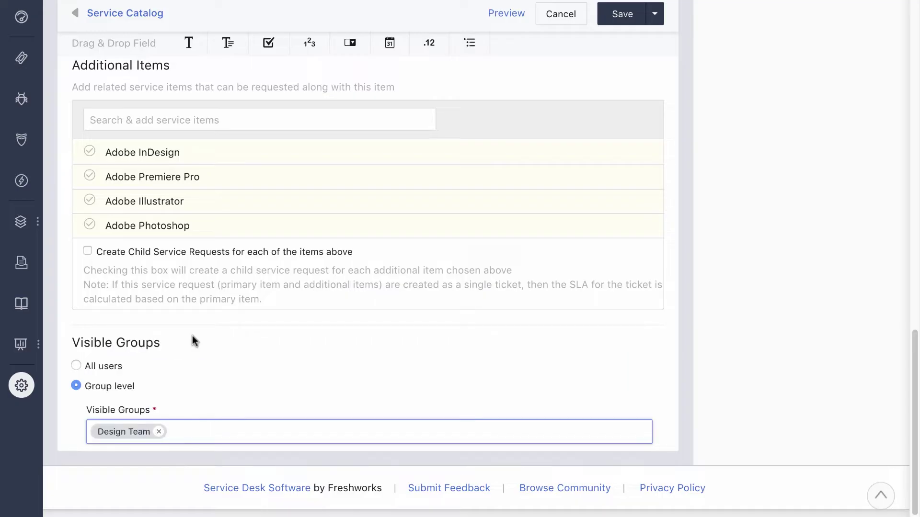
left_click(656, 20)
left_click(654, 43)
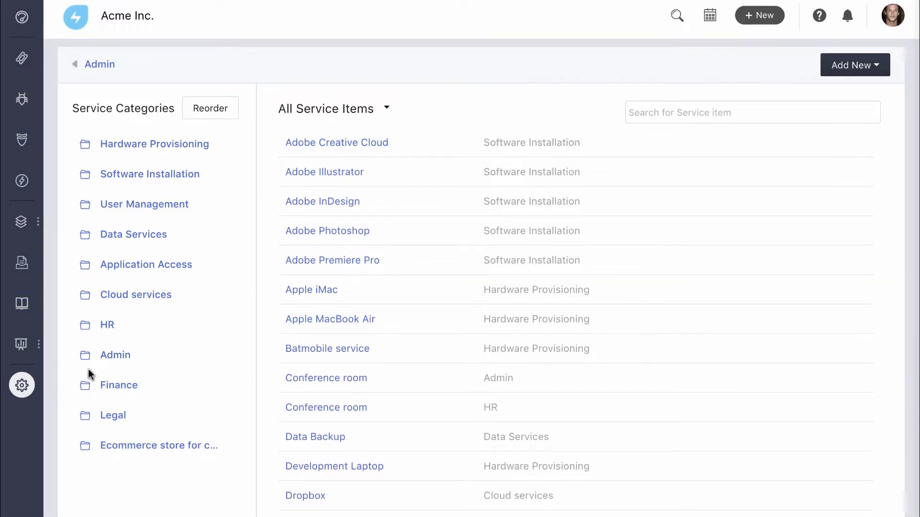
Step: Open the Service Request Approval workflow in the Workflow Automator
left_click(19, 388)
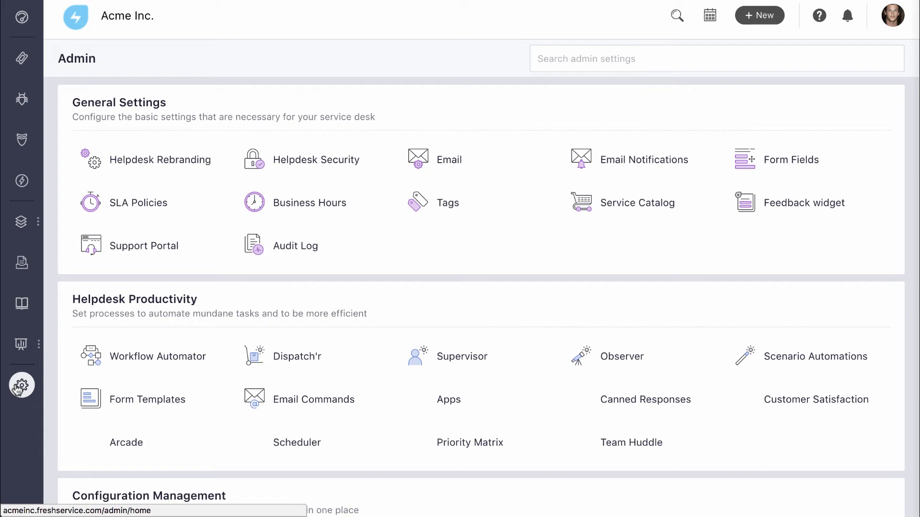
left_click(133, 361)
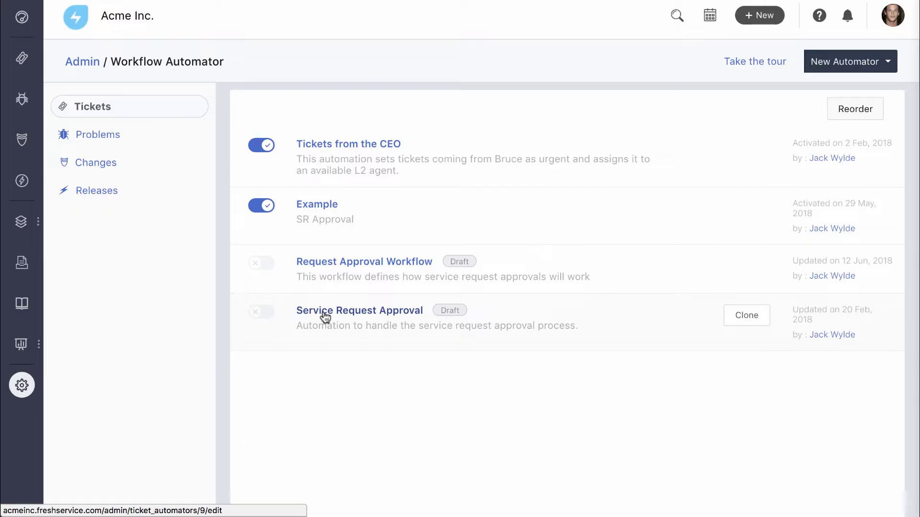
left_click(325, 317)
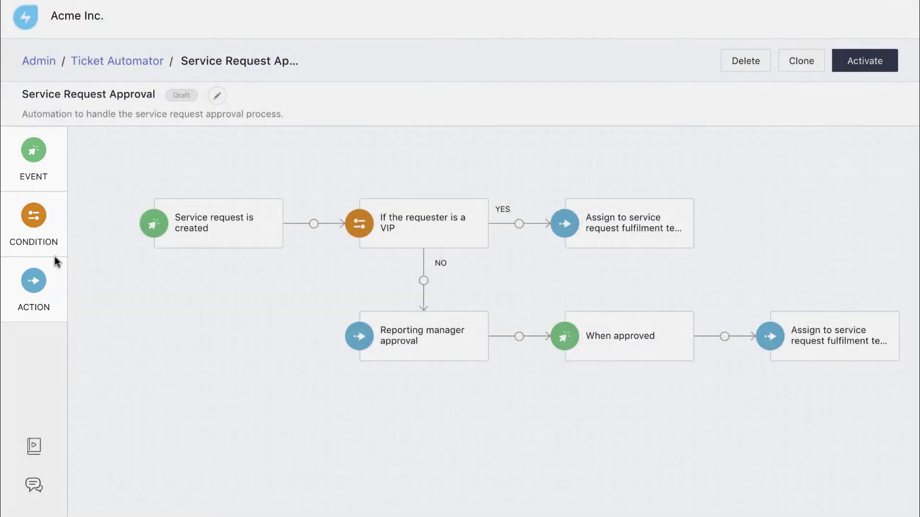
left_click(48, 223)
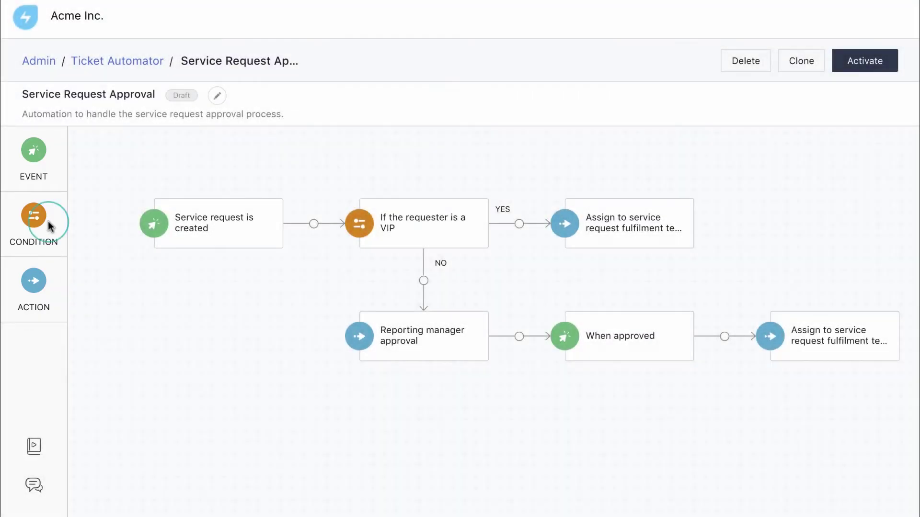
Step: Add a 'Service cost less than 100' condition on NO, assigning to the fulfilment team on YES
left_click_drag(47, 221, 424, 281)
scroll(389, 285, "down", 6)
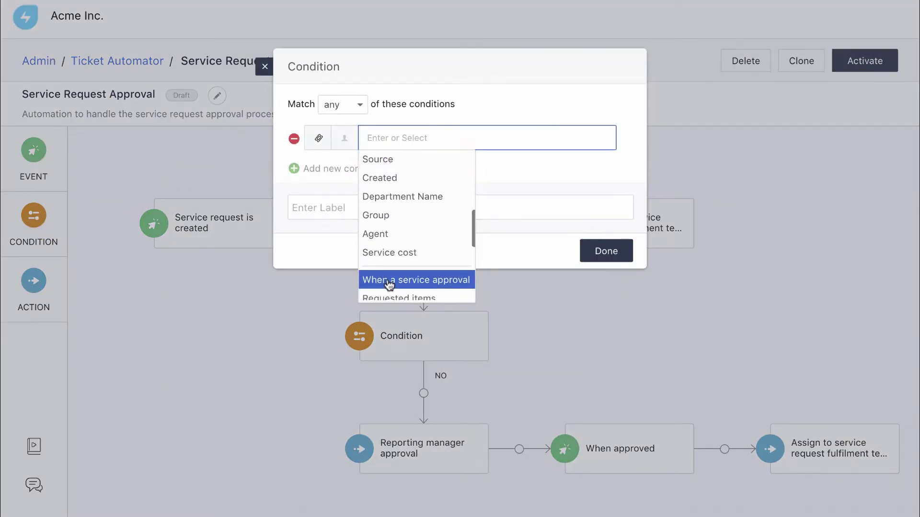
left_click(428, 252)
left_click(462, 200)
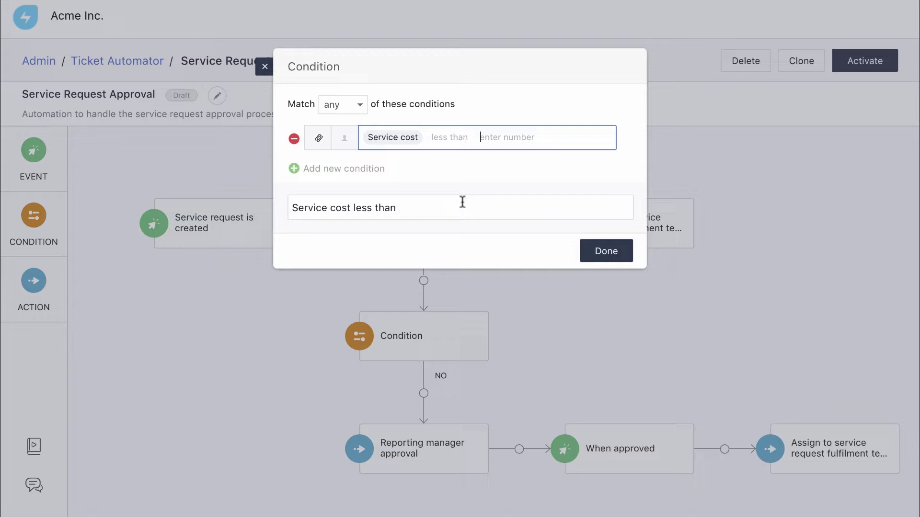
type("100")
left_click(468, 205)
left_click(600, 251)
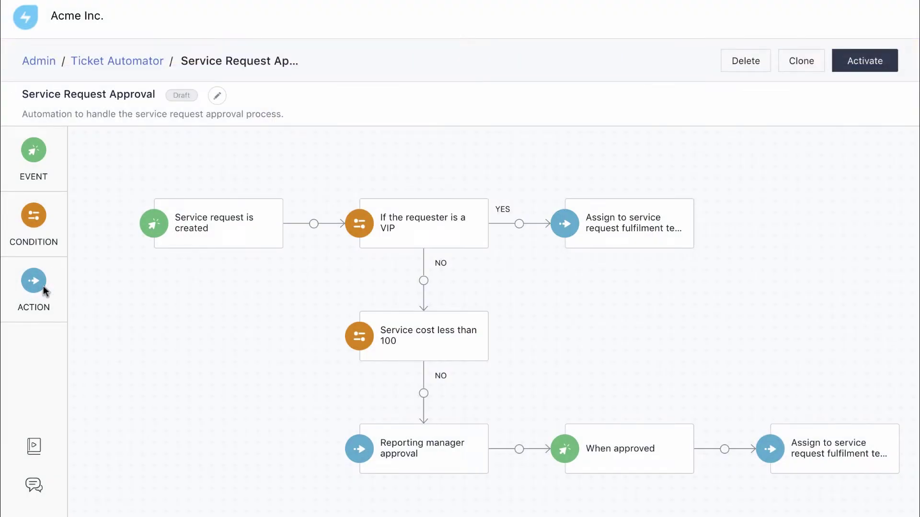
left_click_drag(43, 290, 504, 308)
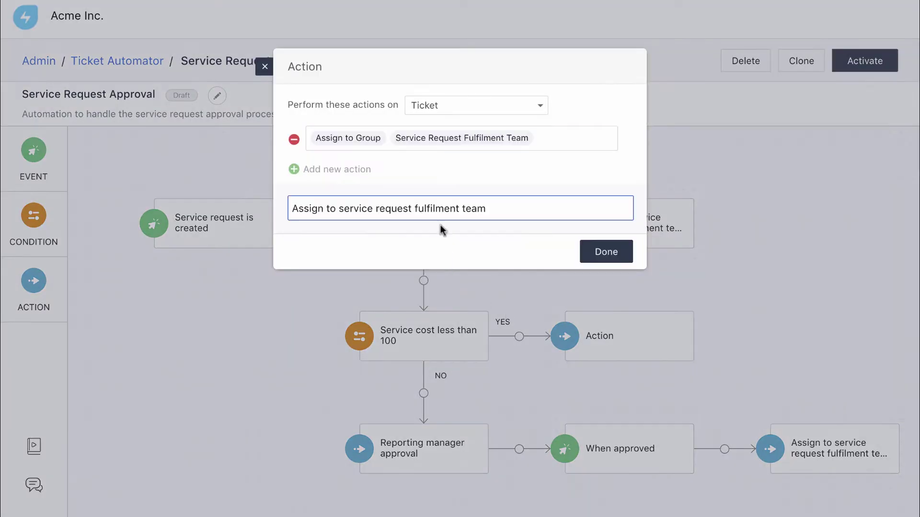
left_click(604, 253)
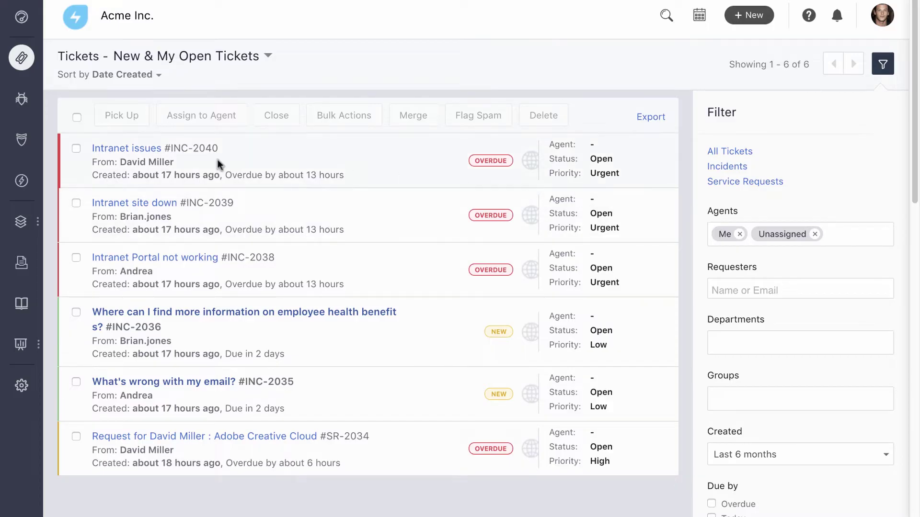
Step: Pick up tickets INC-2040, INC-2039 and INC-2036 for yourself
left_click(76, 148)
left_click(77, 204)
left_click(76, 312)
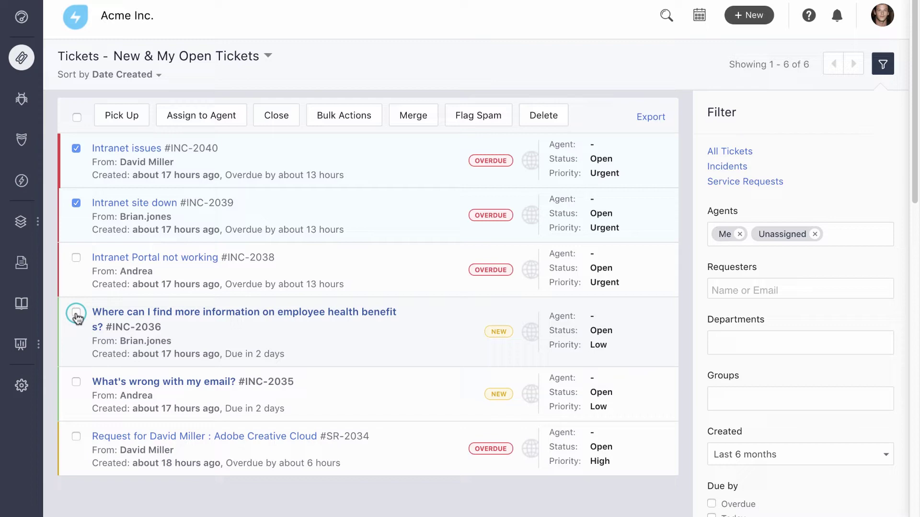
left_click(123, 118)
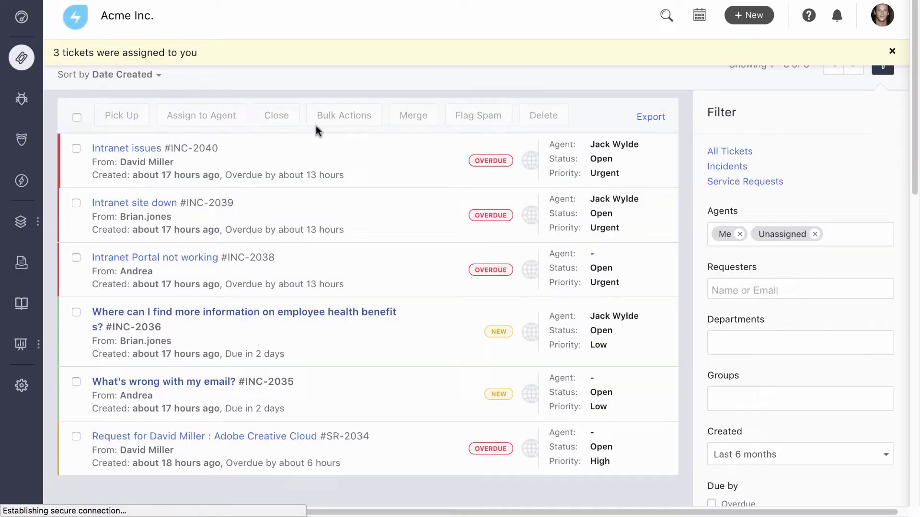
Step: Try a bulk update with the thank-you canned reply, then cancel it unapplied
left_click(334, 123)
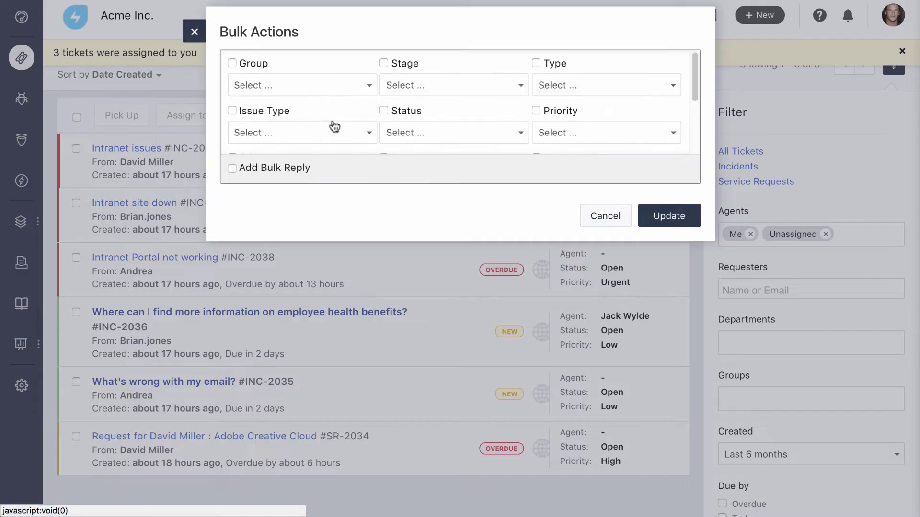
left_click(233, 168)
left_click(620, 172)
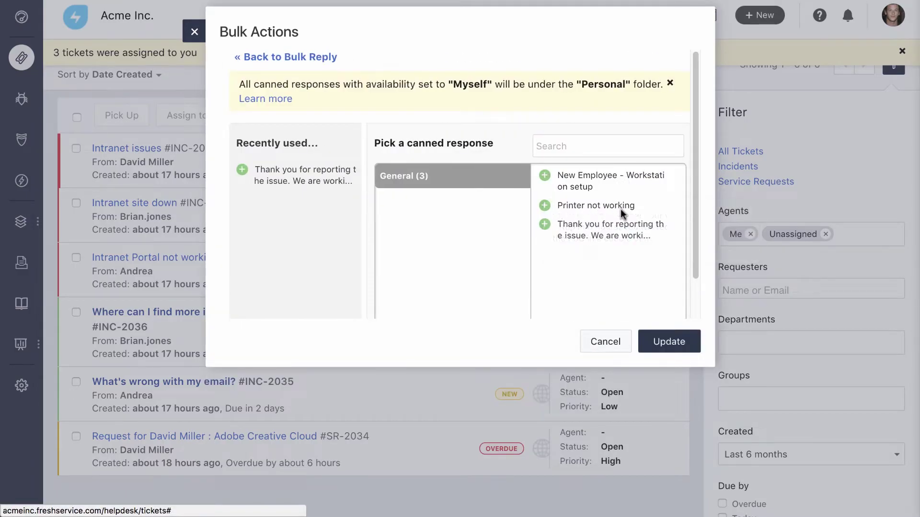
left_click(618, 230)
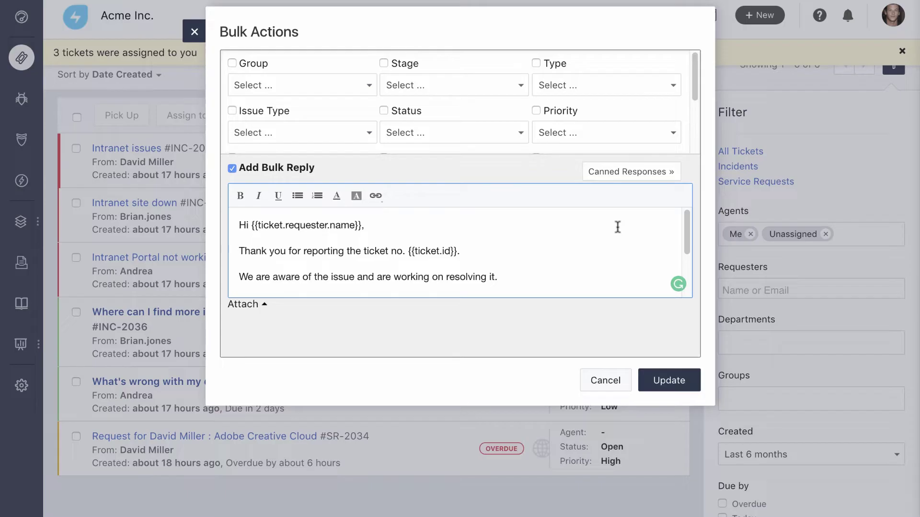
left_click(608, 379)
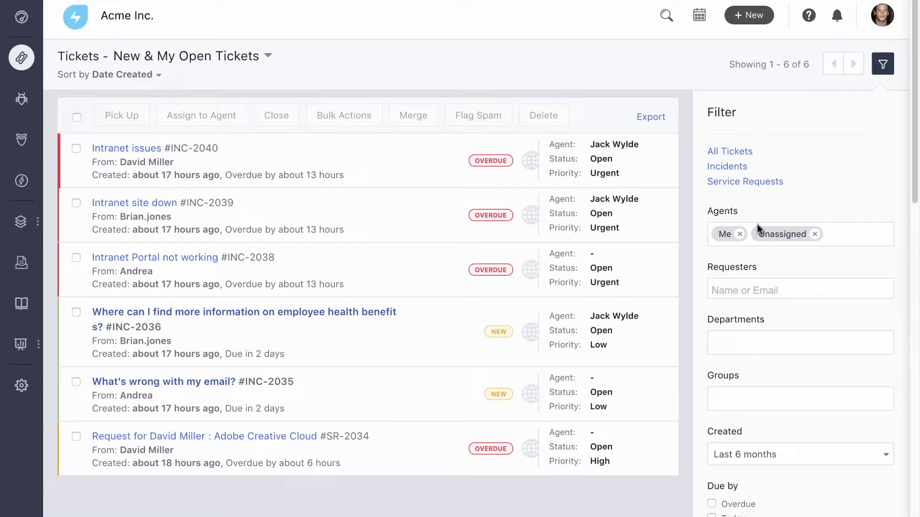
Step: Filter the list to your own Urgent and High priority tickets, dropping Unassigned
left_click(815, 234)
scroll(816, 237, "down", 6)
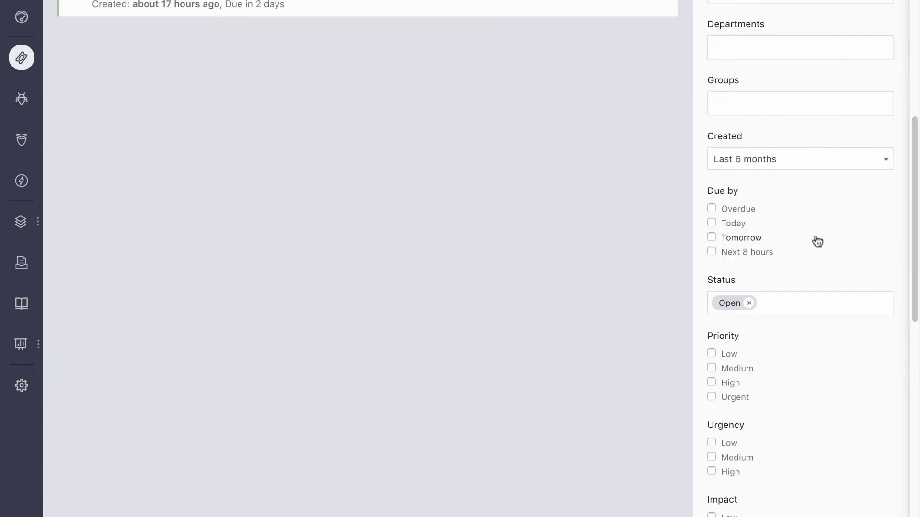
left_click(712, 397)
left_click(712, 382)
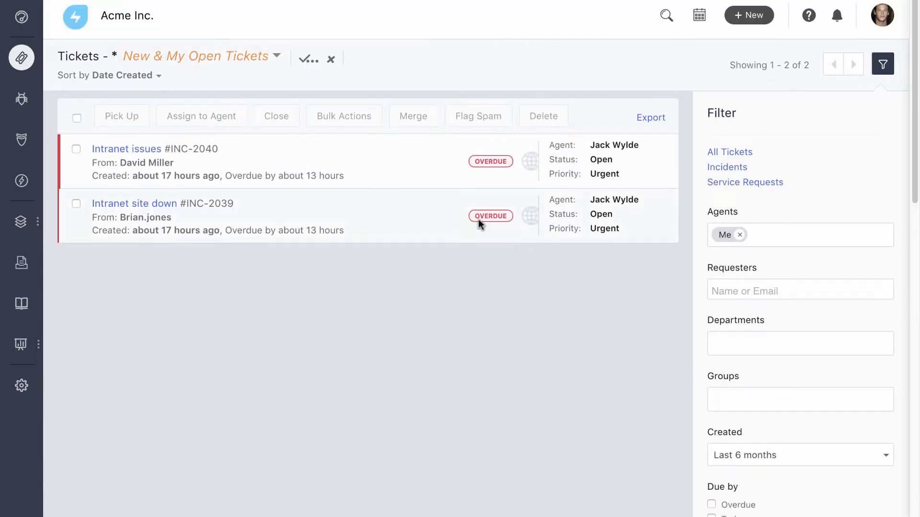
Step: Save the filtered list as a new private view named as the agent's dashboard
left_click(309, 61)
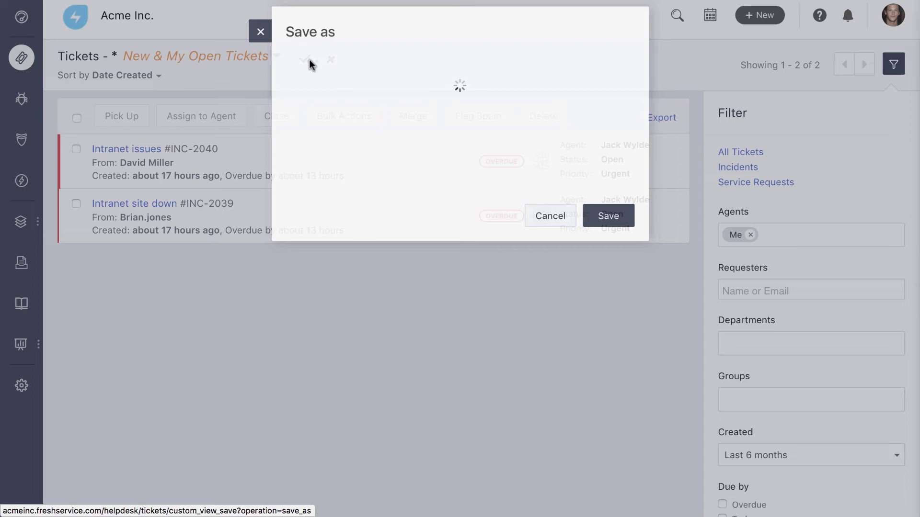
type("Jack's")
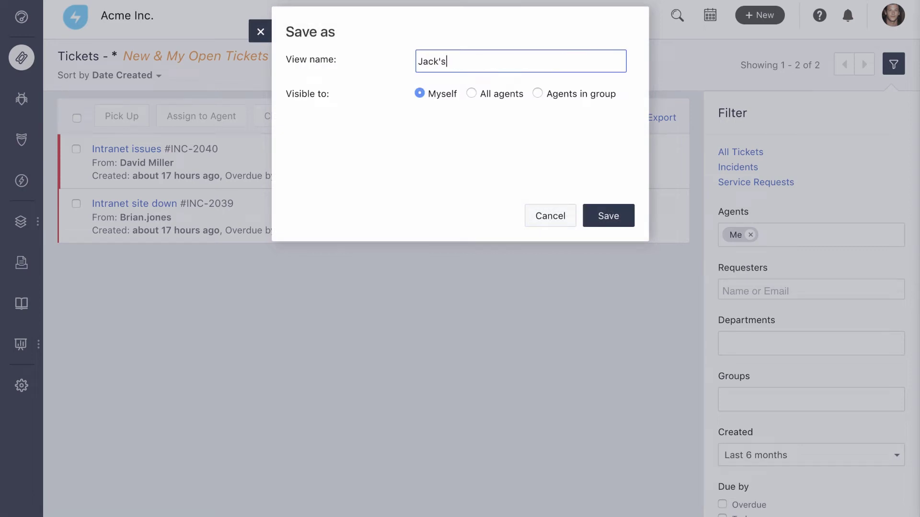
type(" Dashboard")
left_click(614, 220)
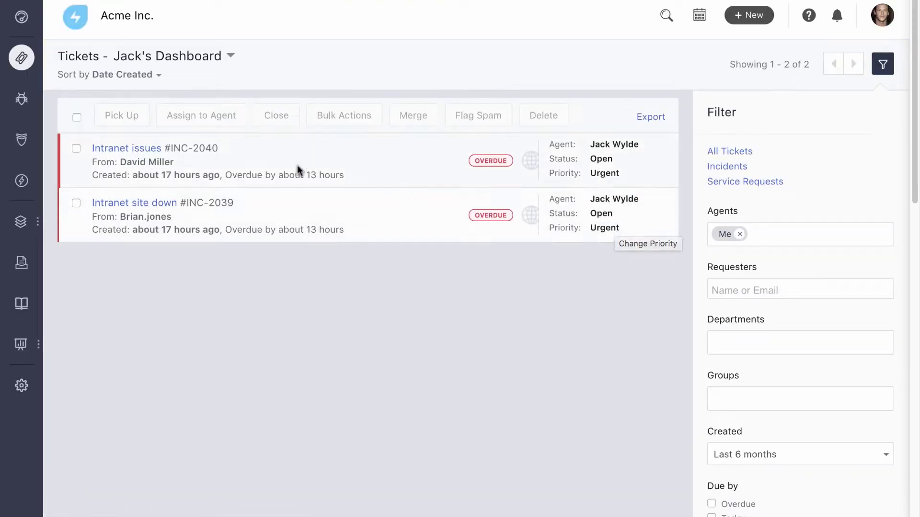
left_click(140, 149)
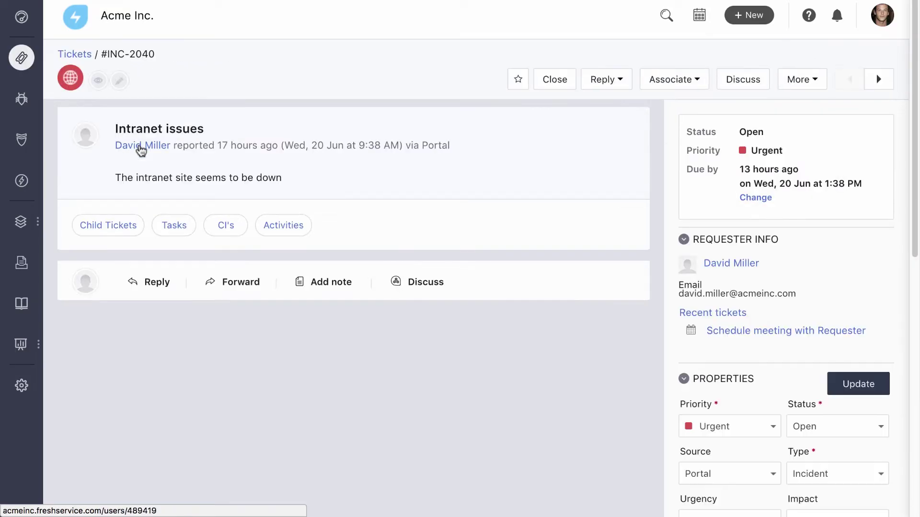
mouse_move(138, 150)
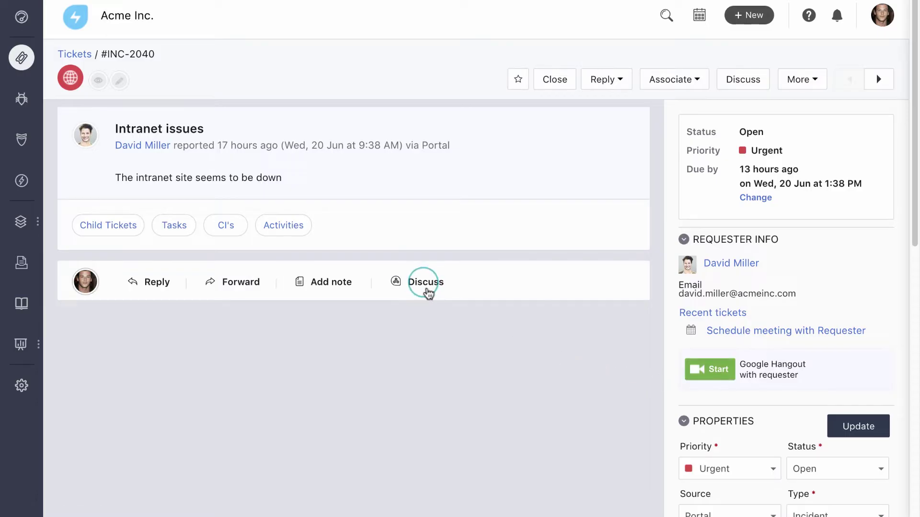
left_click(425, 286)
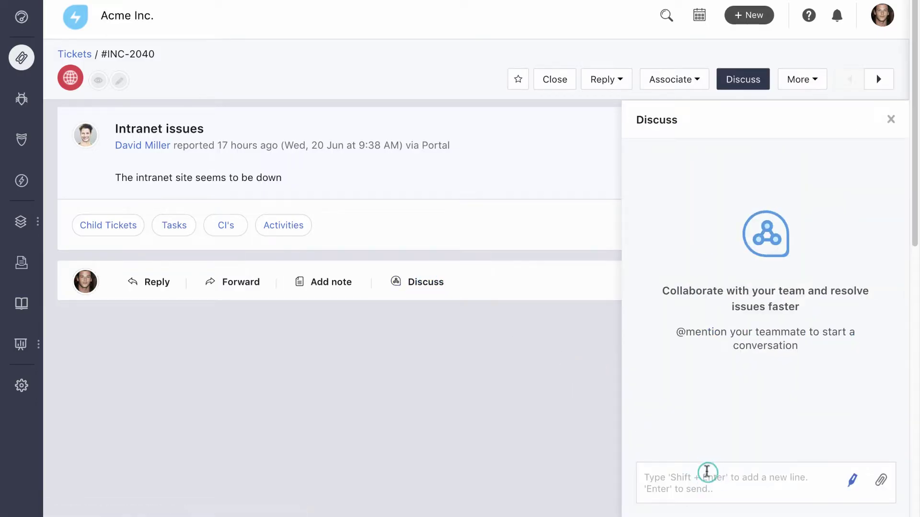
left_click(707, 474)
type("@")
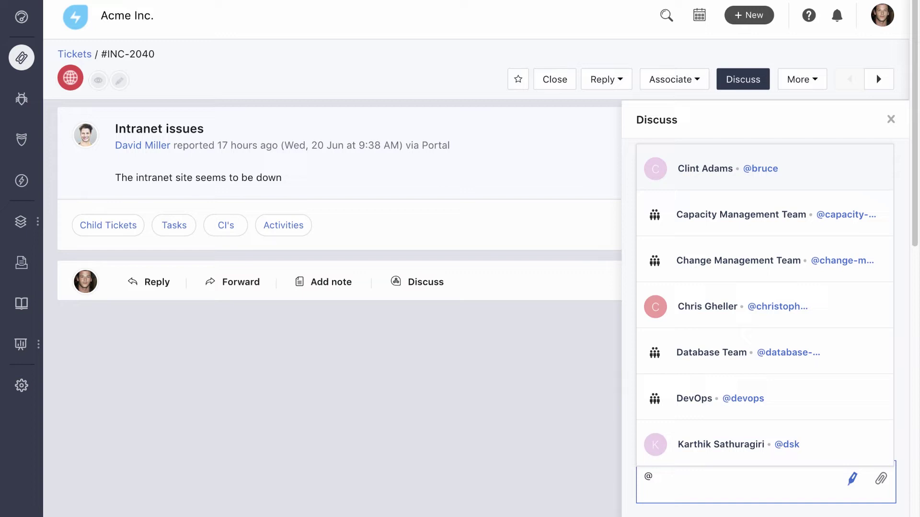
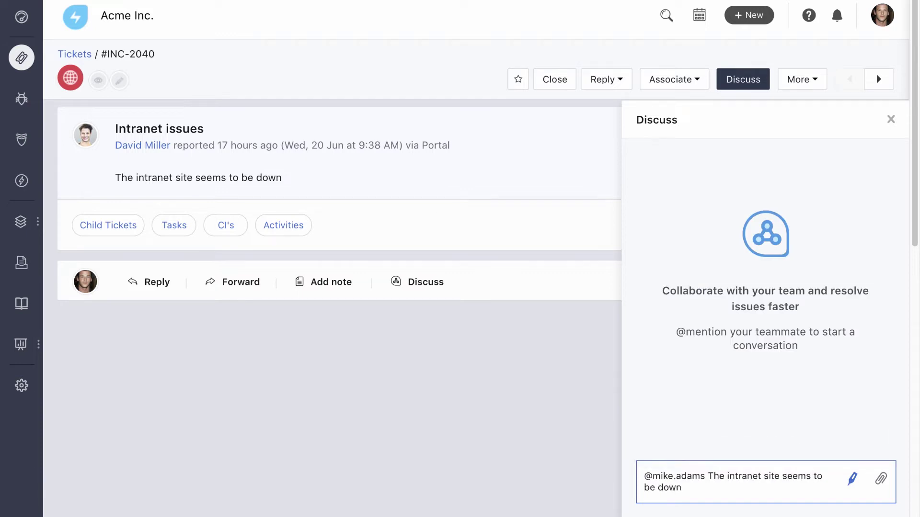
key("Return")
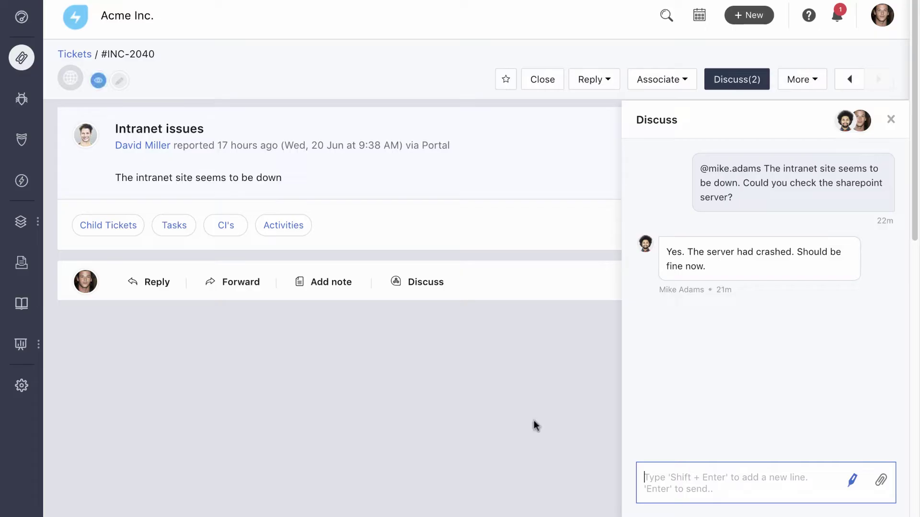
Step: Associate the Sharepoint Server item from the Server CI category with the ticket
left_click(232, 228)
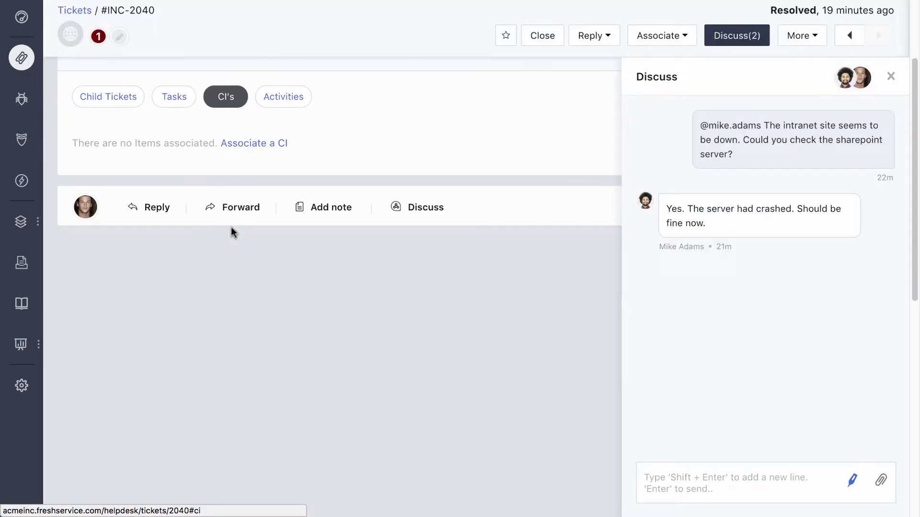
left_click(260, 146)
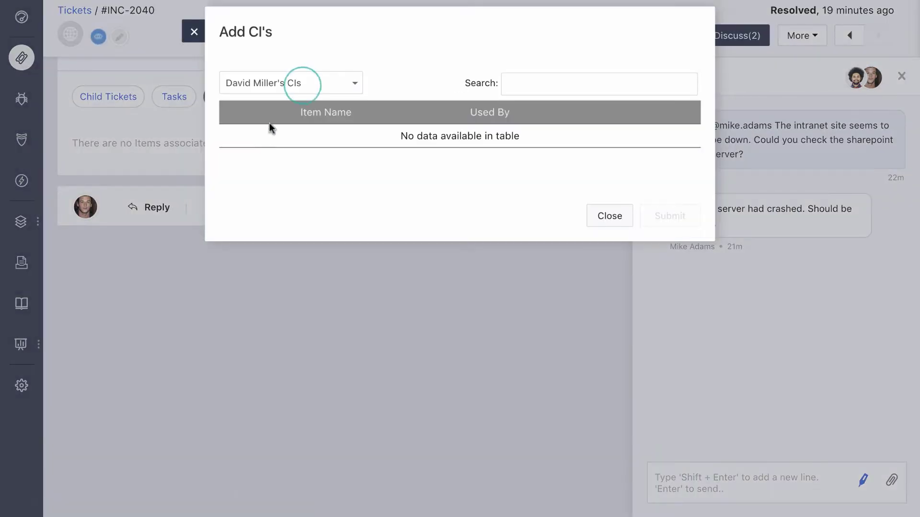
left_click(304, 86)
type("server")
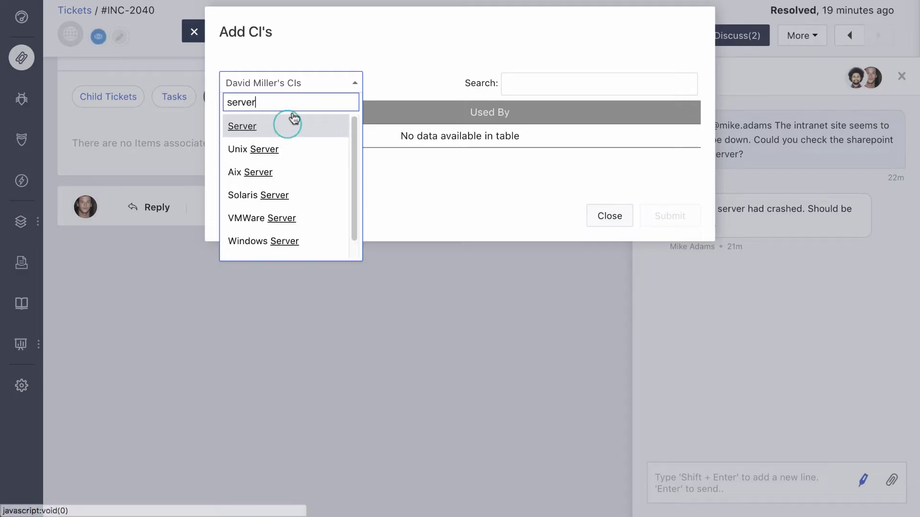
left_click(287, 124)
left_click(247, 231)
left_click(655, 301)
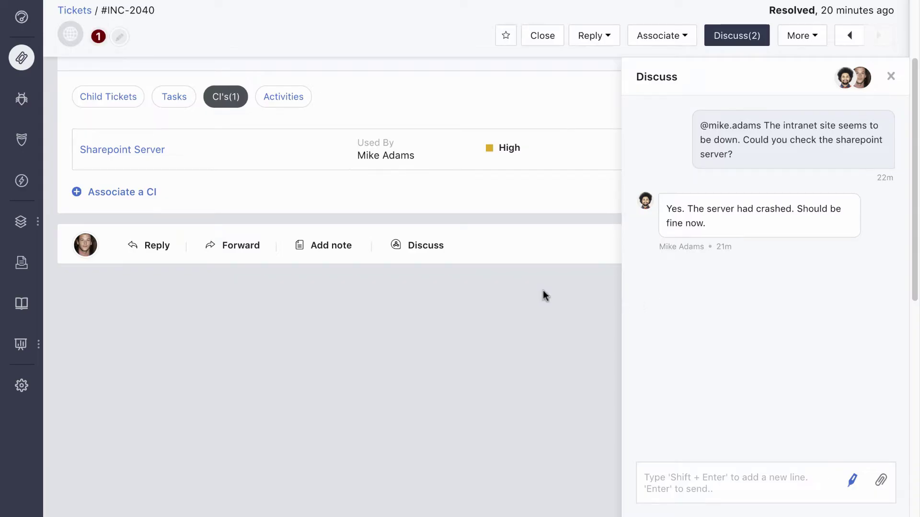
Step: Reply 'Should be working now. Changing the status to 'resolved'.' and send it as Resolved
left_click(154, 246)
key("Return")
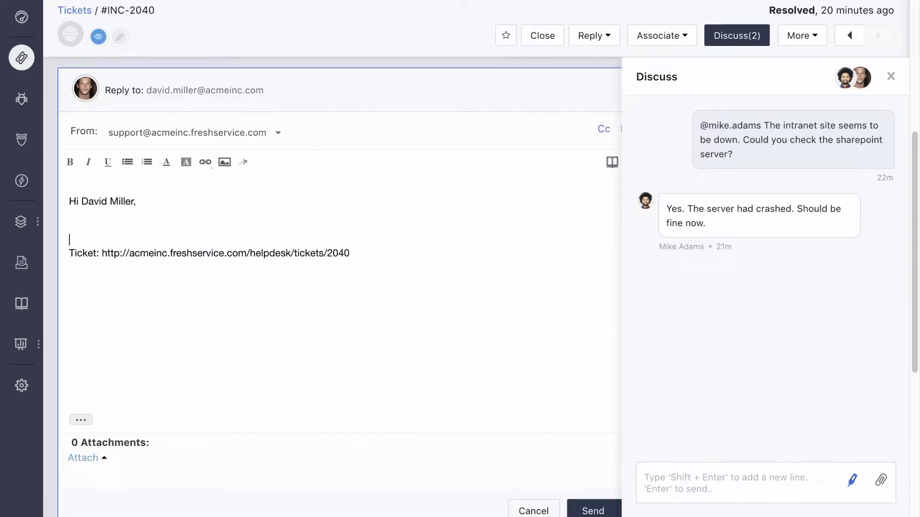
type("Should be working")
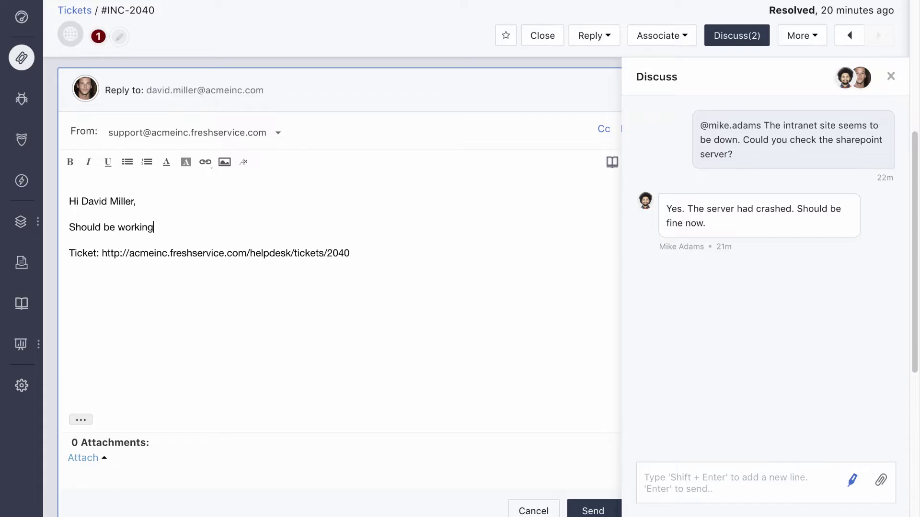
type(" now. Changing the stat")
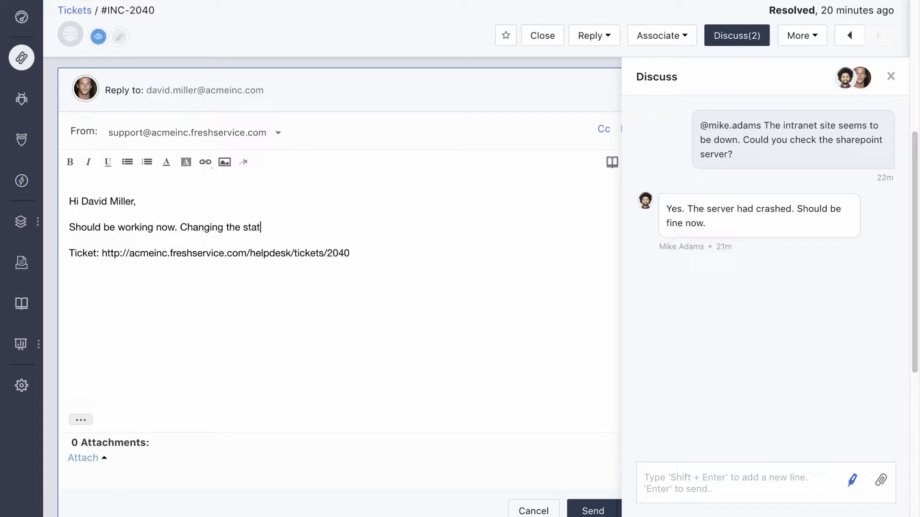
type("us to 'resolved'.")
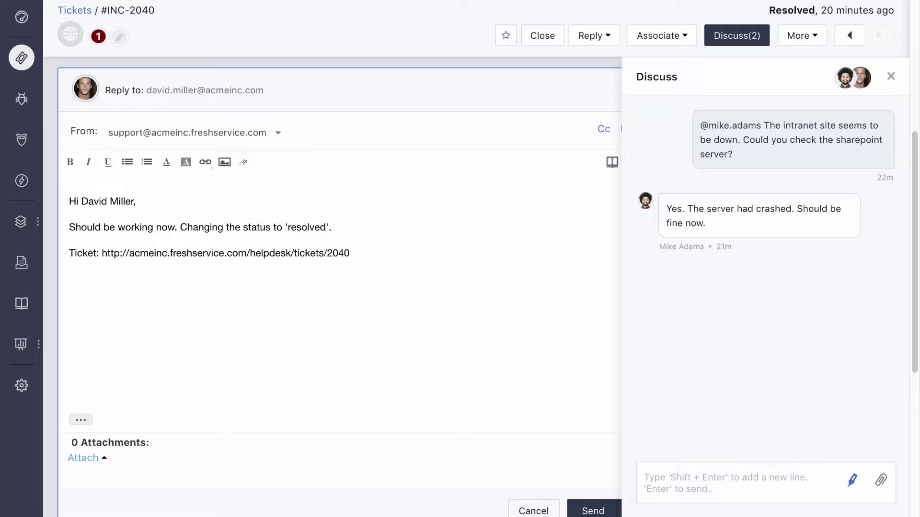
scroll(619, 415, "down", 2)
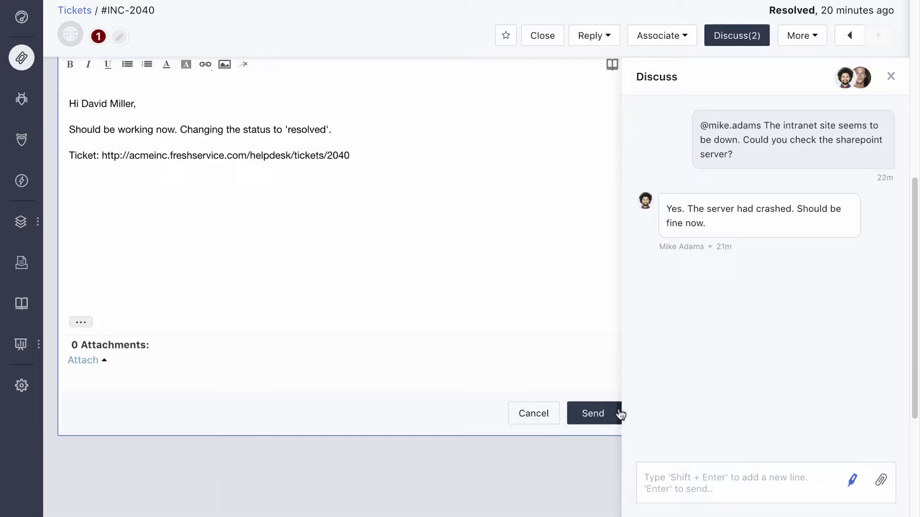
left_click(621, 415)
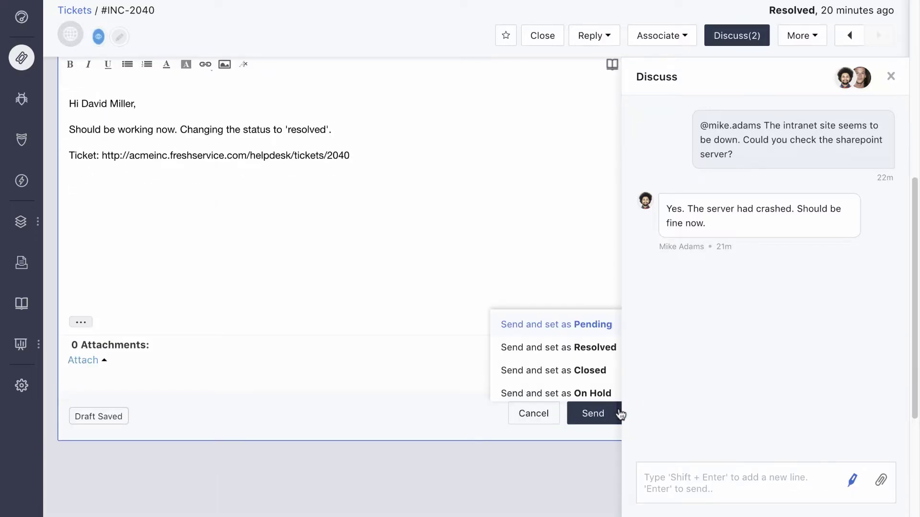
left_click(602, 350)
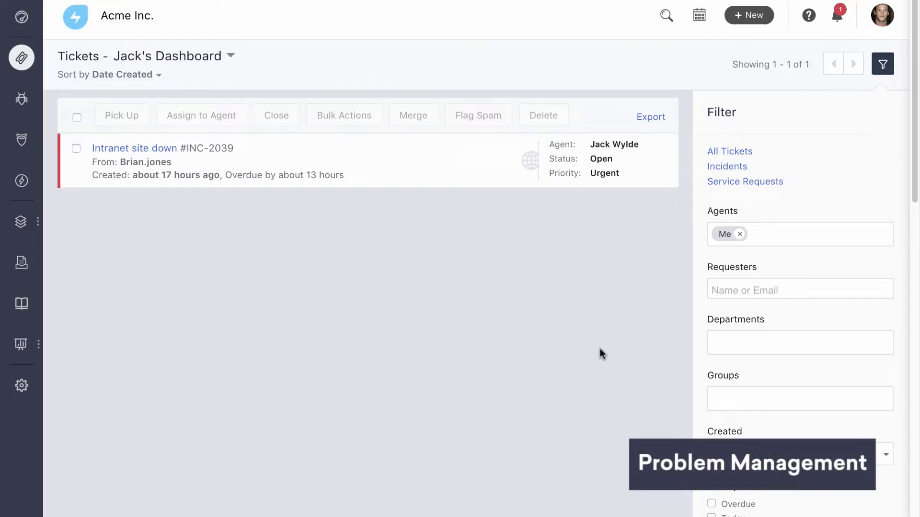
Step: Add Resolved to the status filter and open the Intranet issues ticket #INC-2040
scroll(582, 281, "down", 4)
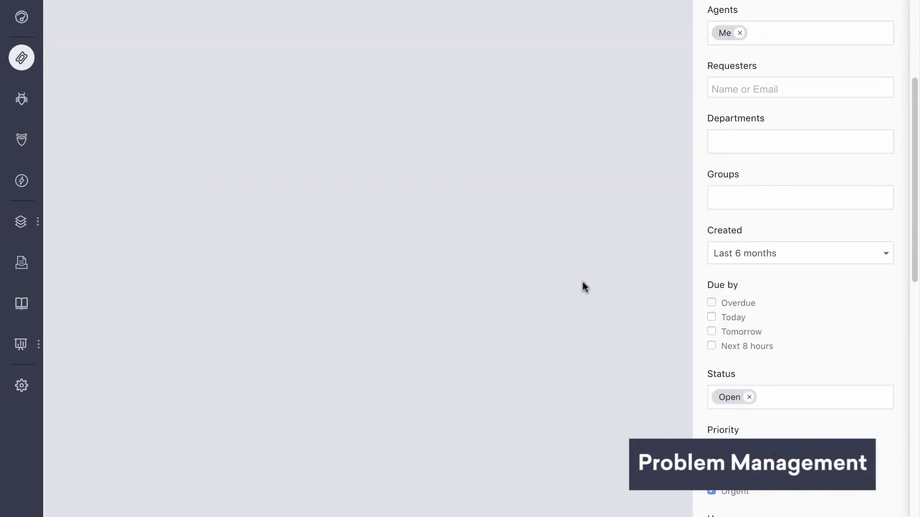
left_click(787, 393)
left_click(787, 323)
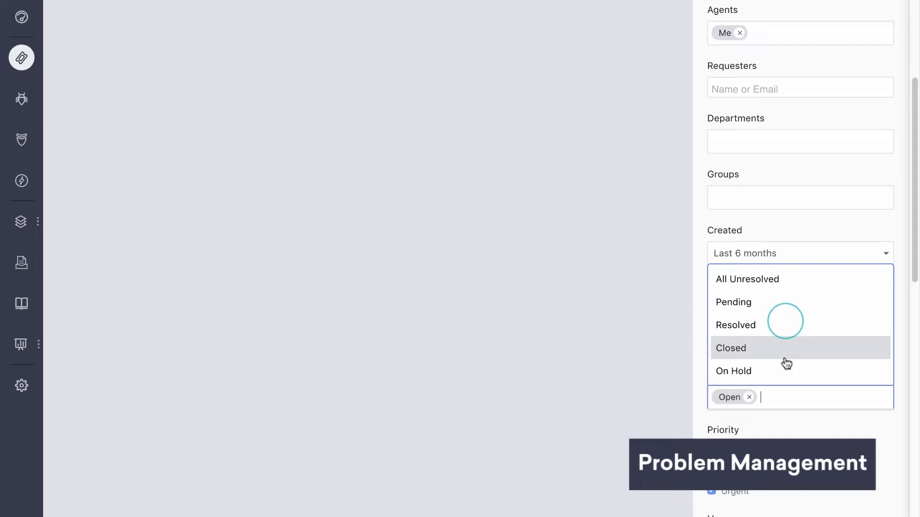
scroll(786, 327, "up", 4)
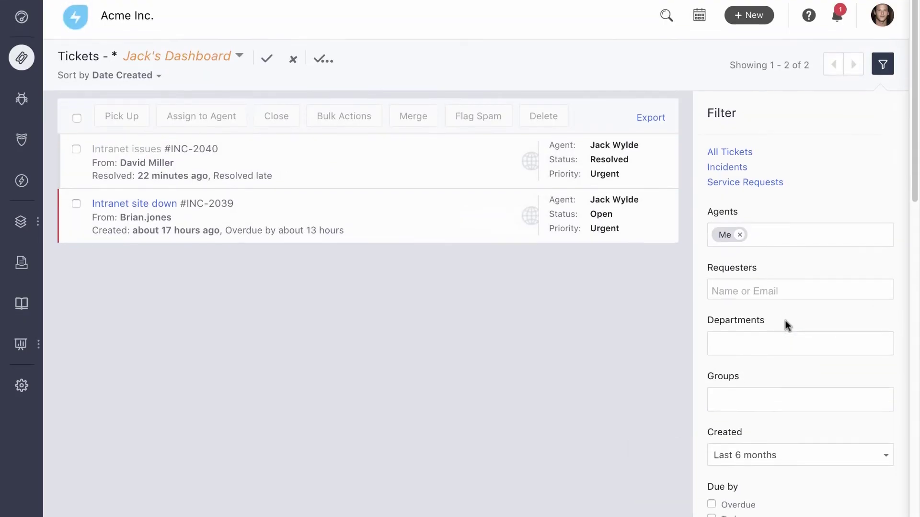
left_click(149, 148)
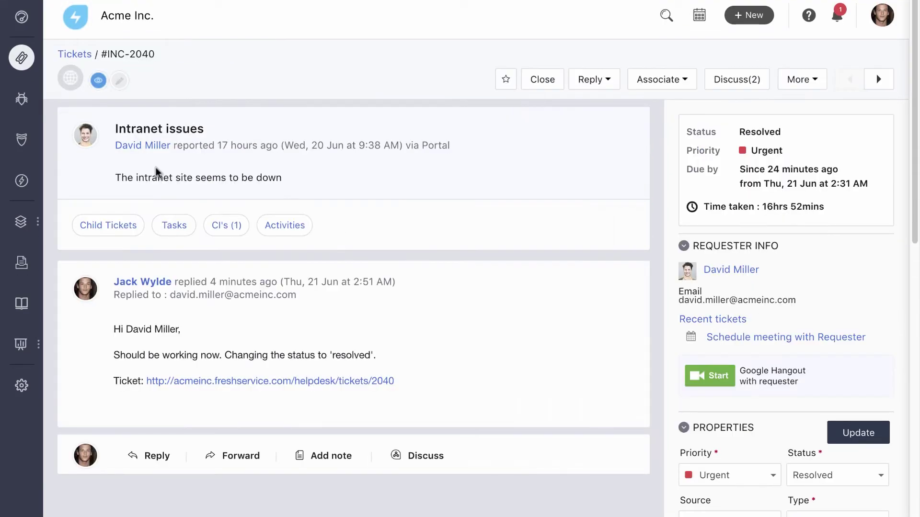
Step: Start a new problem from the ticket with the requester, subject 'Sharepoint server crashing intermittently' and a description
left_click(661, 77)
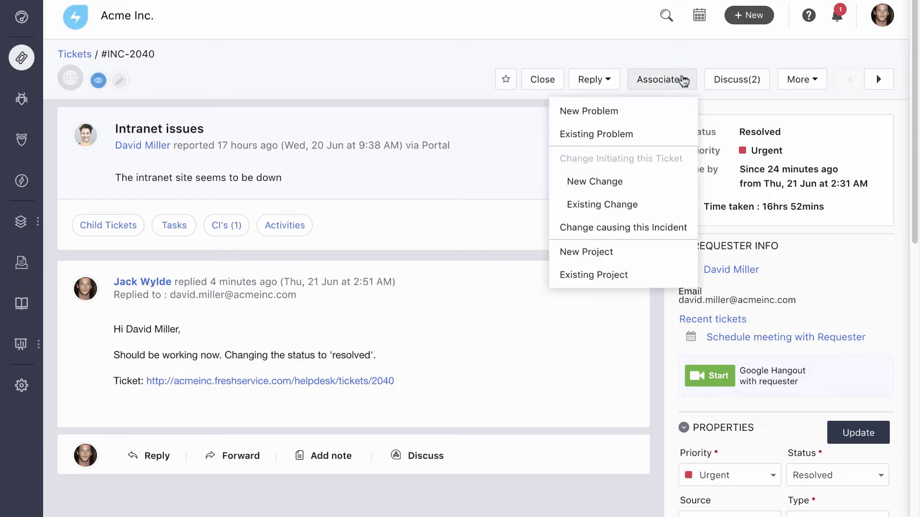
left_click(665, 109)
left_click(628, 74)
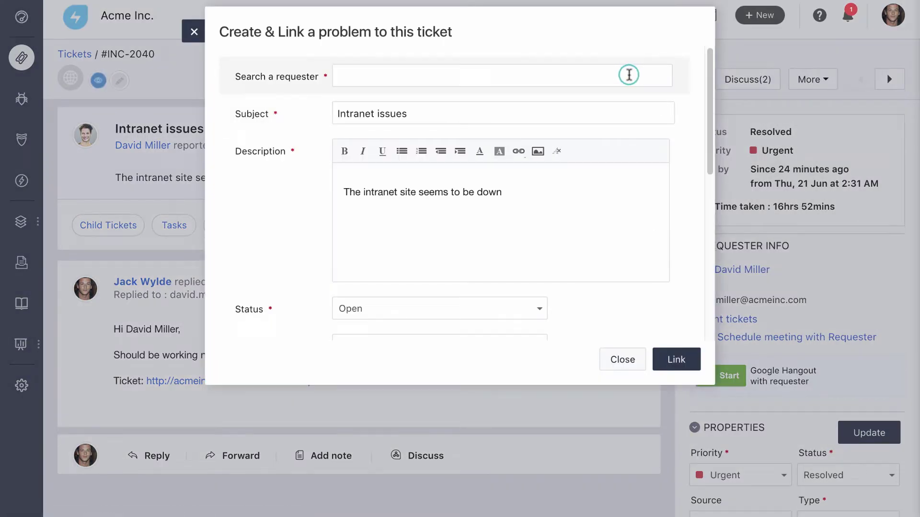
type("jac")
key("Return")
key("Tab")
type("Sharepoint server crashing intermittently")
key("Tab")
key("ctrl+a")
type("The sharepoint server has been crashing intermittently causing a lot ")
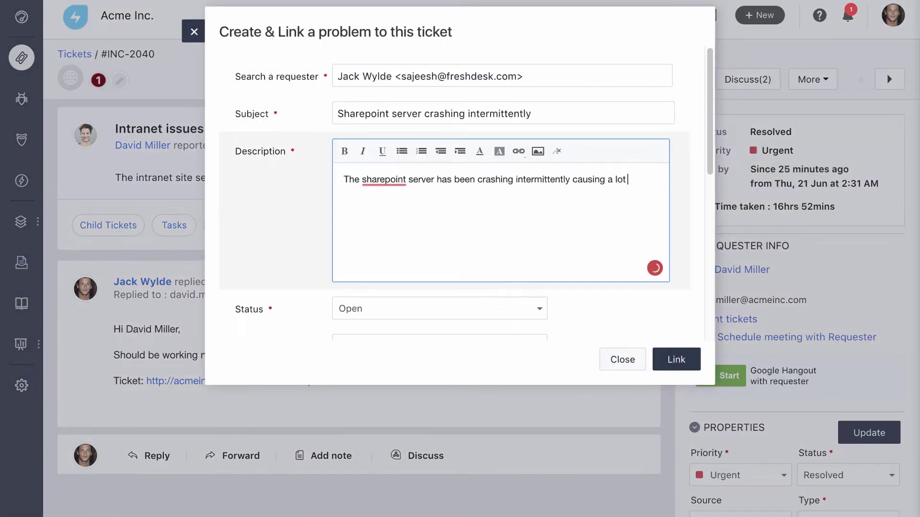
type("of incidents related to the intranet site.")
Step: Set priority and impact to High, create the linked problem, and open PRB-19
scroll(529, 236, "down", 3)
left_click(530, 214)
left_click(528, 283)
left_click(528, 250)
left_click(527, 321)
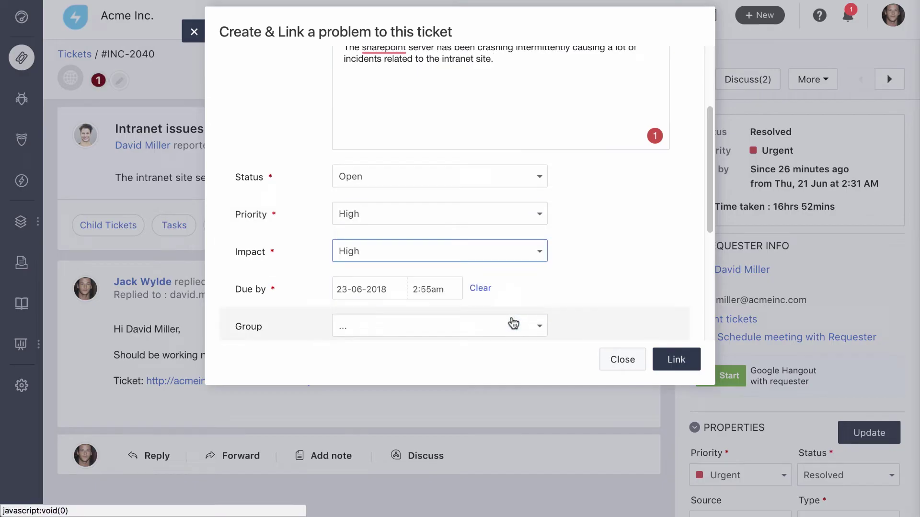
left_click(670, 368)
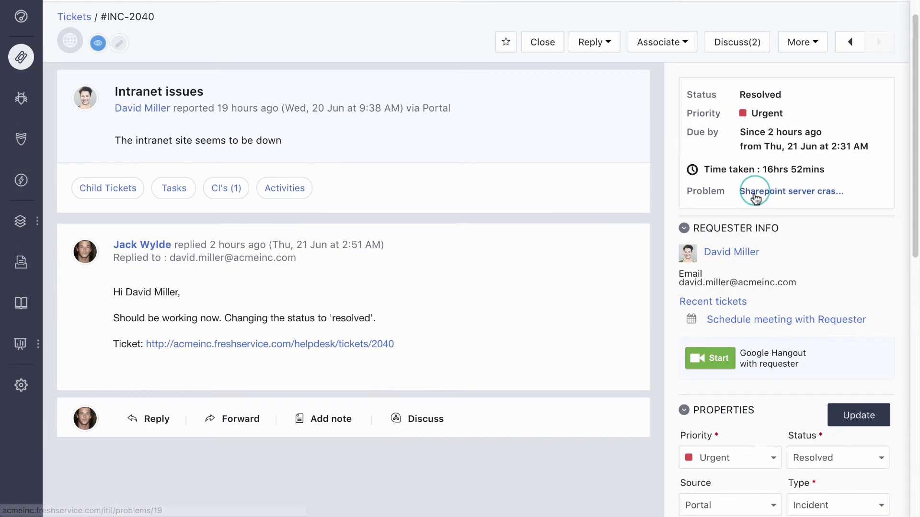
left_click(756, 192)
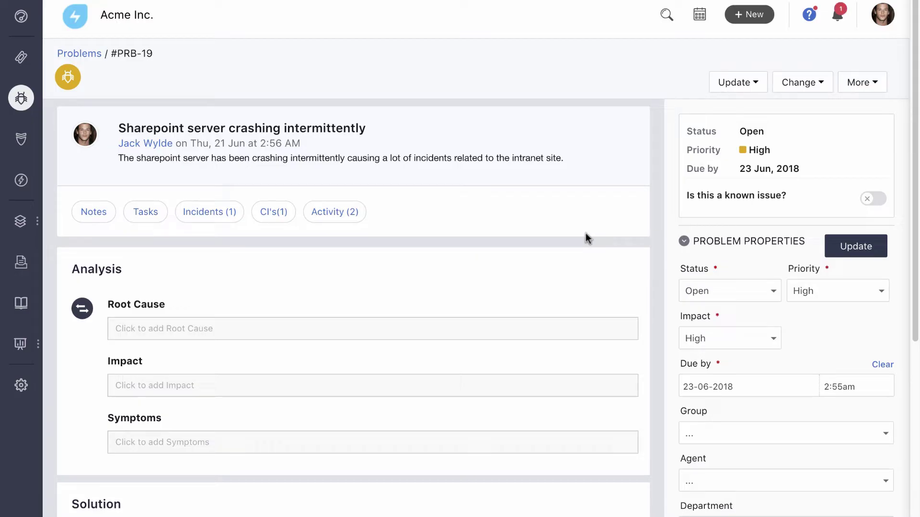
Step: Link the Intranet site down and Intranet Portal not working incidents to the problem
left_click(214, 214)
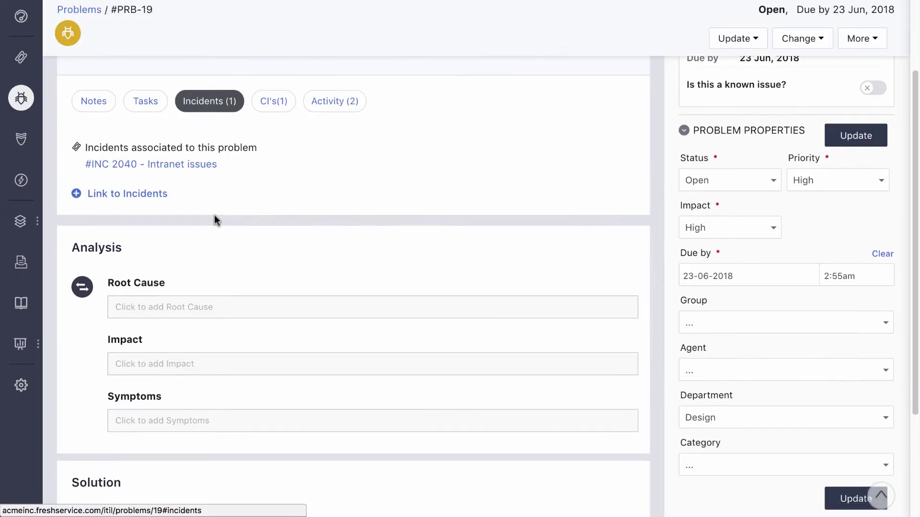
left_click(153, 188)
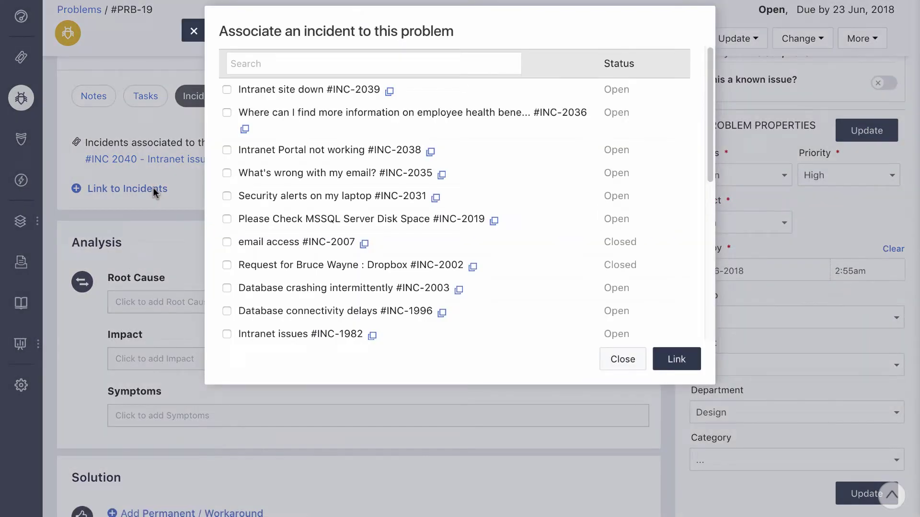
left_click(227, 89)
left_click(226, 150)
left_click(677, 359)
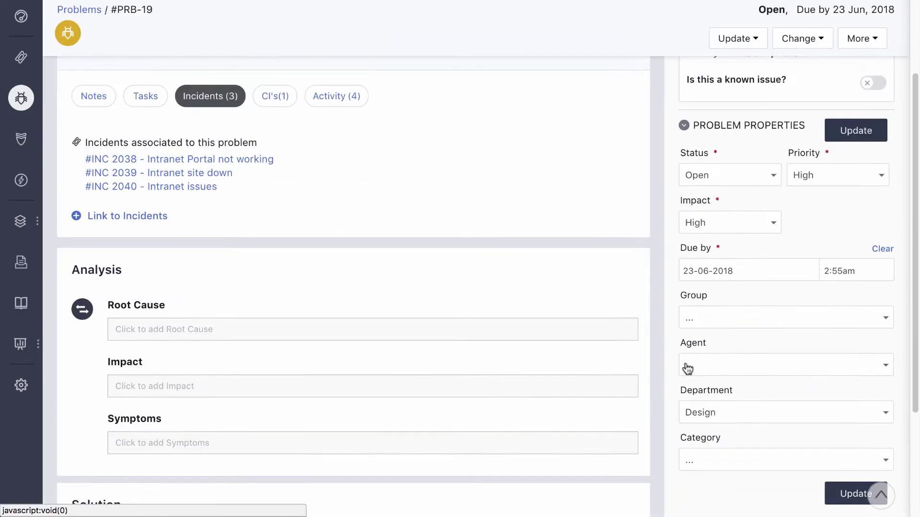
Step: Record the intranet-access impact, peak-hour crash symptoms and application-compatibility root cause
scroll(513, 232, "down", 3)
left_click(513, 232)
type("Users unable to access the intranet")
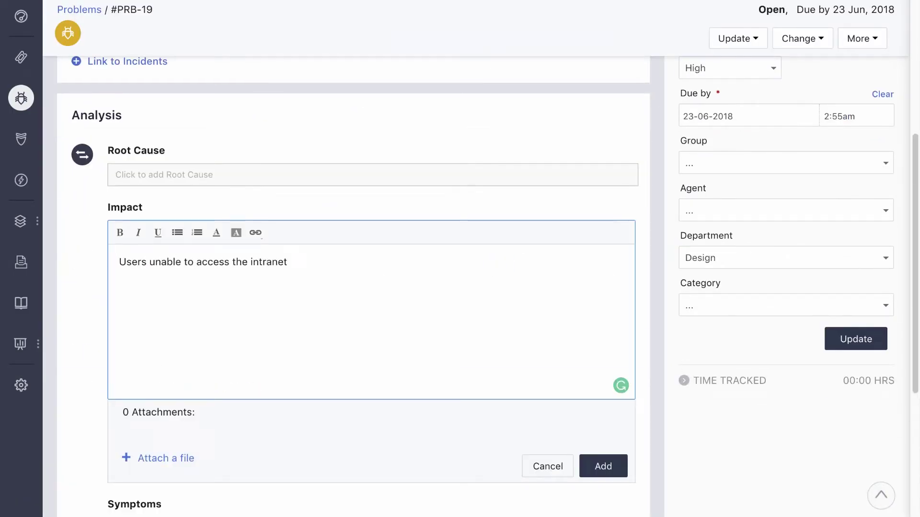
type(".")
left_click(590, 458)
left_click(460, 308)
scroll(460, 345, "down", 3)
type("Most (but not all) crashes")
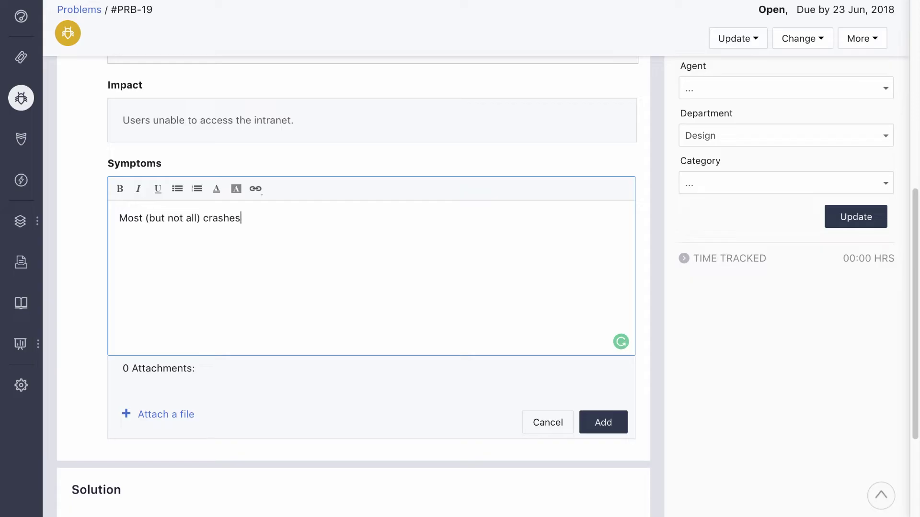
type(" happened during peak hours.")
left_click(603, 421)
left_click(429, 113)
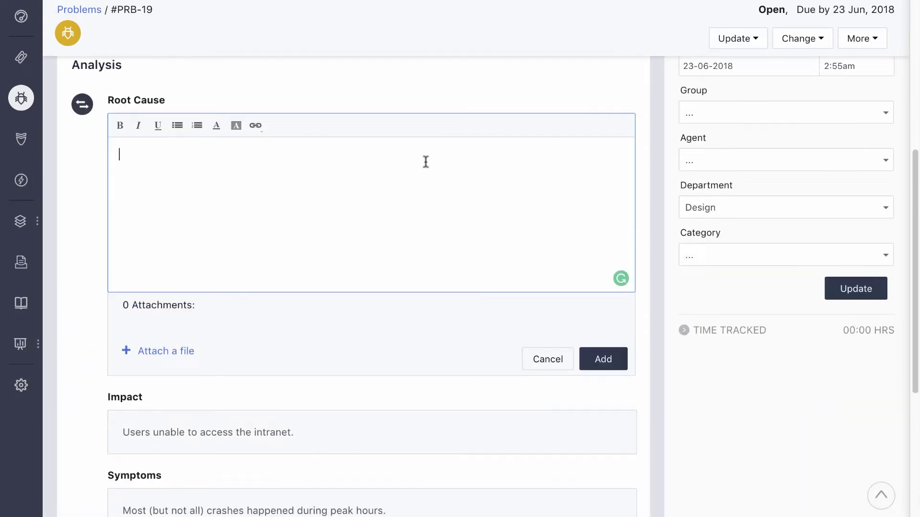
type("Compatibility issues with installed applications.")
left_click(605, 360)
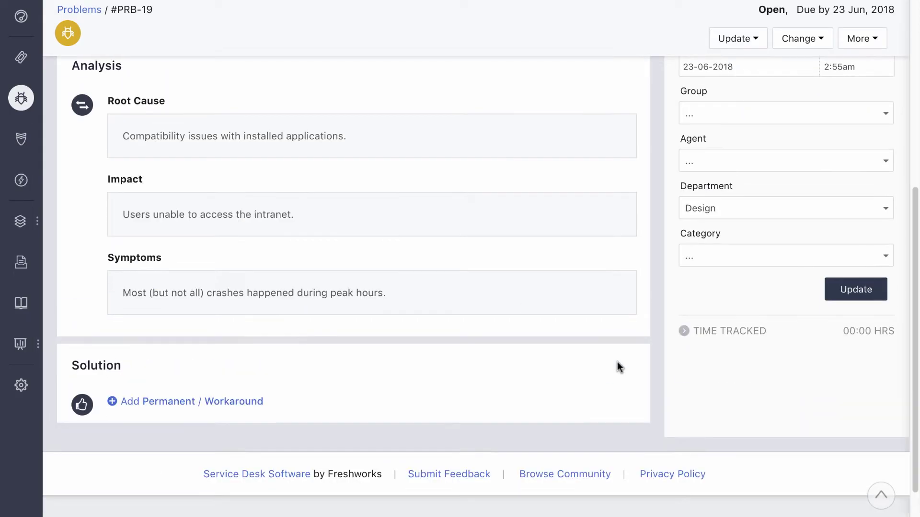
Step: Search the knowledge base for 'sharepoint' and attach Sharepoint Server Crash as the workaround
left_click(254, 402)
scroll(245, 374, "down", 3)
left_click(232, 339)
type("sharepoint")
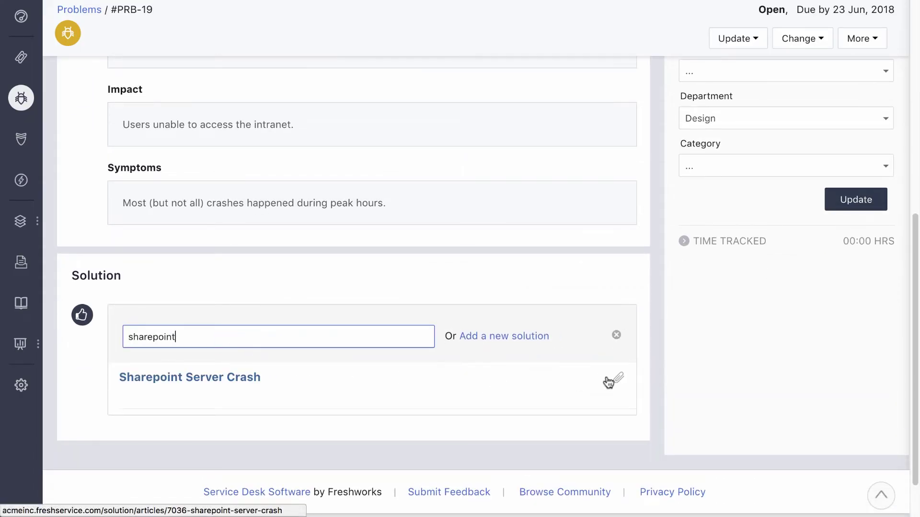
left_click(619, 382)
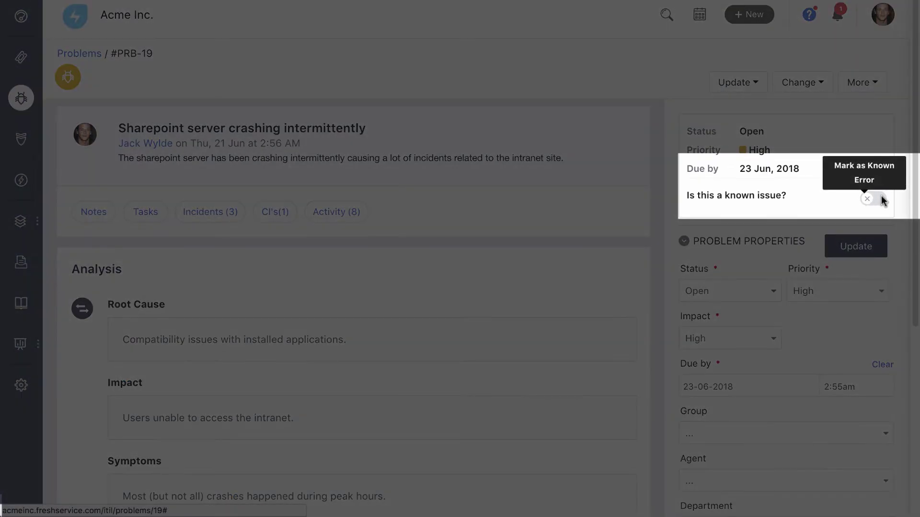
Step: Turn on the 'Is this a known issue?' toggle for PRB-19
left_click(880, 197)
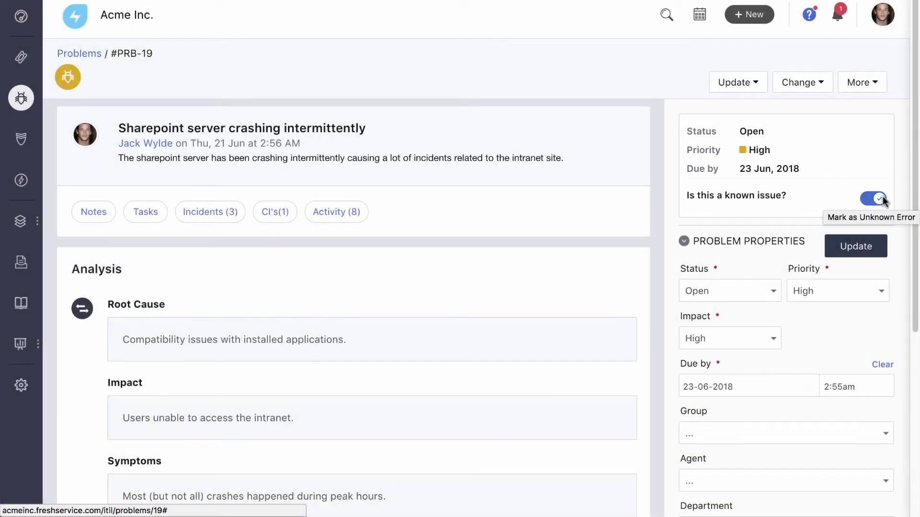
scroll(883, 196, "down", 5)
scroll(884, 203, "down", 2)
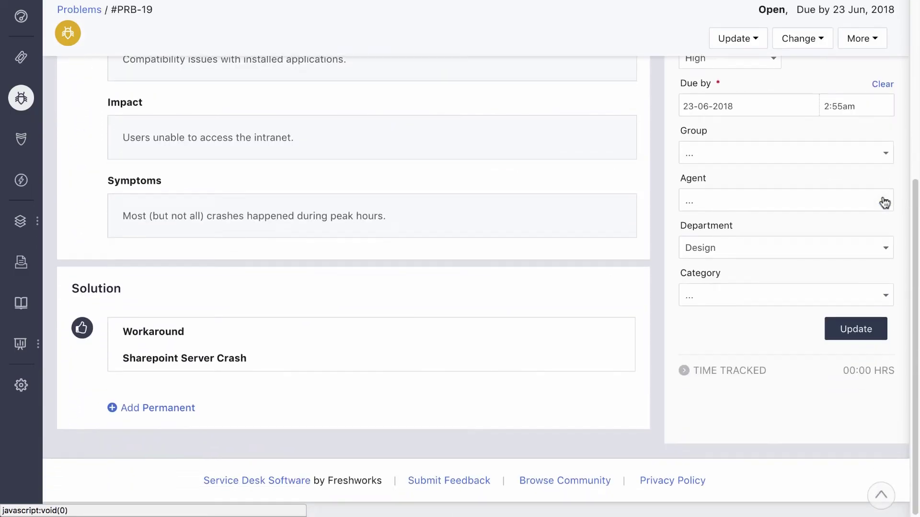
Step: Attach a Service Pack 1 knowledge article as the permanent solution
mouse_move(554, 326)
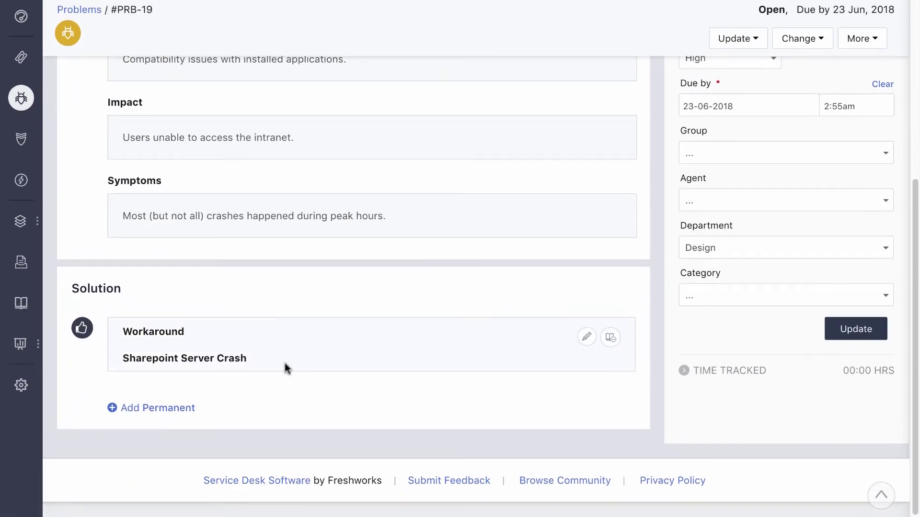
left_click(159, 405)
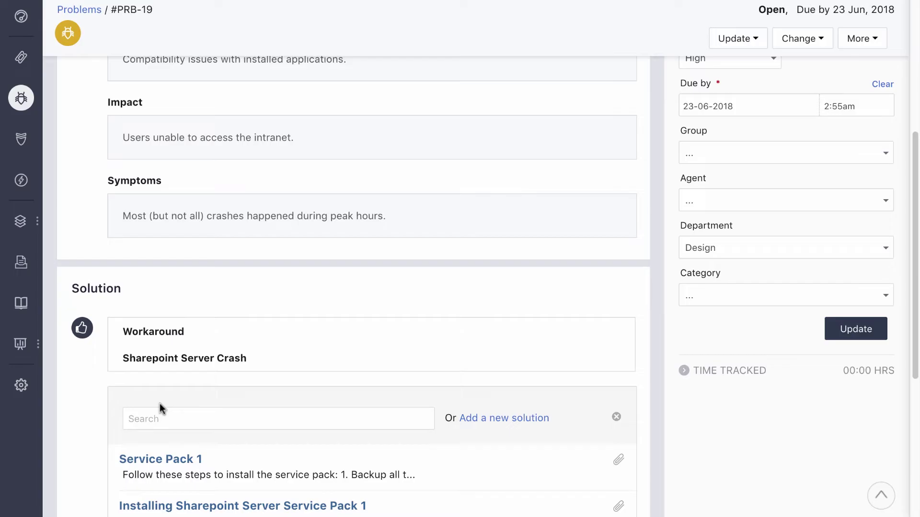
scroll(159, 404, "down", 3)
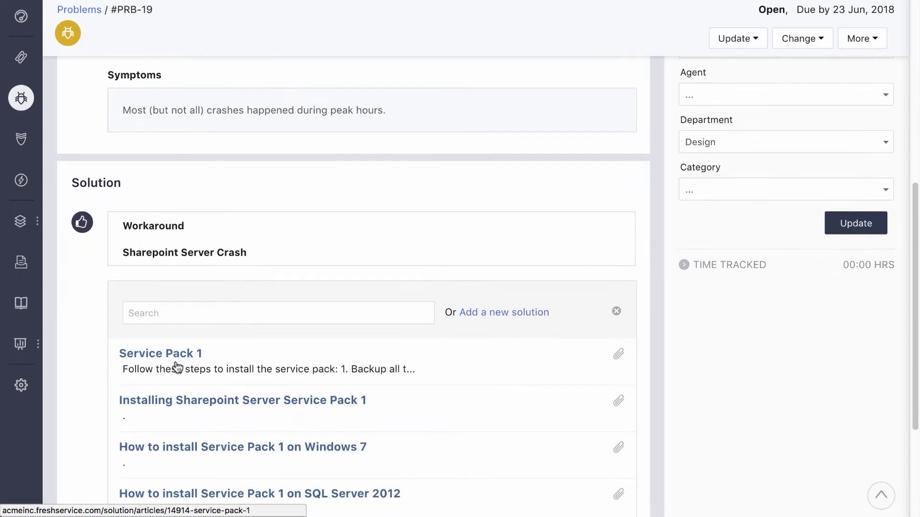
left_click(616, 402)
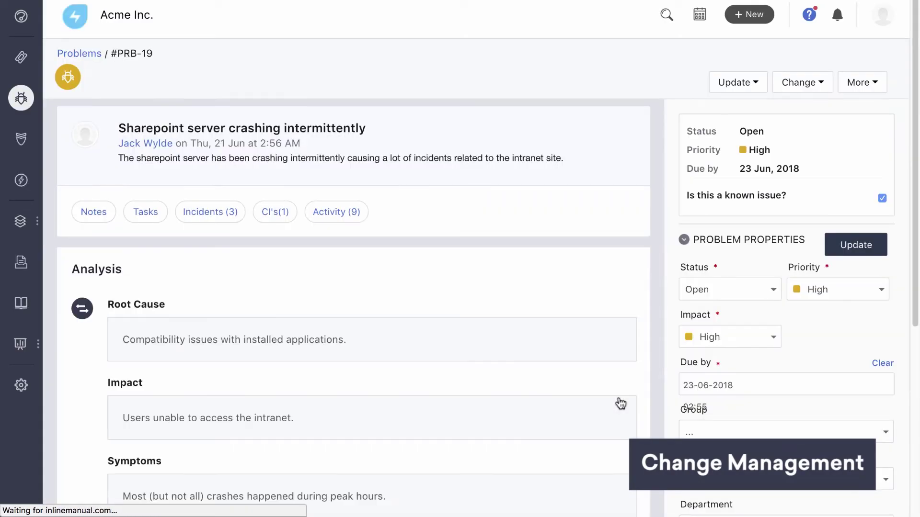
Step: Create and link change 'Install service pack 1 on the sharepoint server' with requester and description, then open CHN-38
left_click(798, 83)
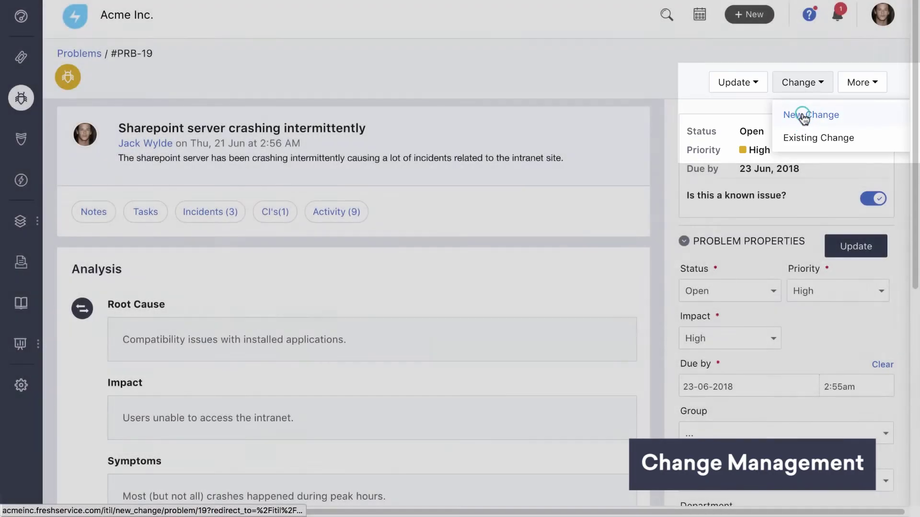
left_click(801, 115)
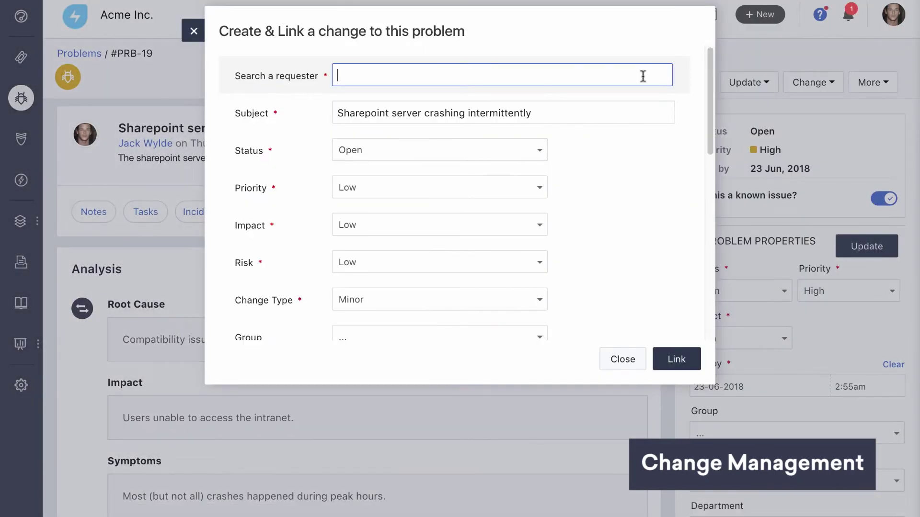
key("Tab")
type("Install service pack 1 on the sharepoint server")
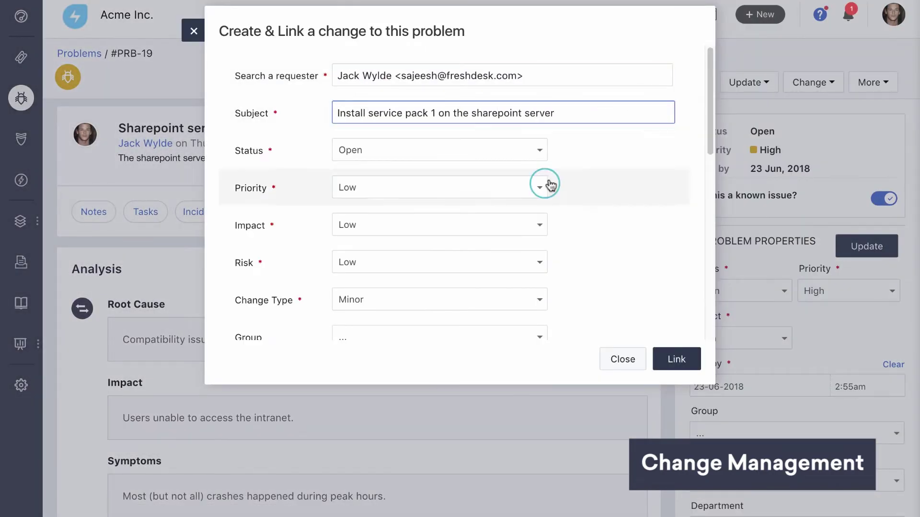
scroll(548, 183, "down", 5)
left_click(525, 244)
type("Install service pack 1 to resolve the problem.")
left_click(677, 359)
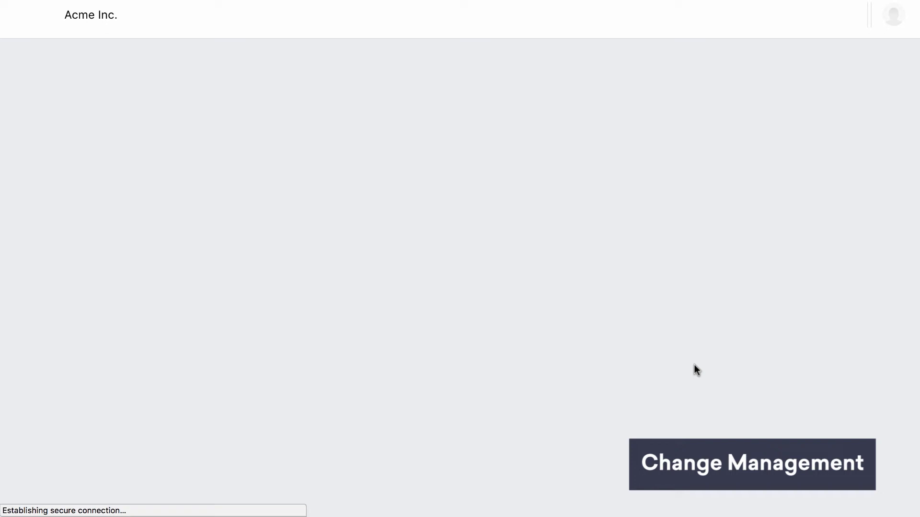
left_click(750, 229)
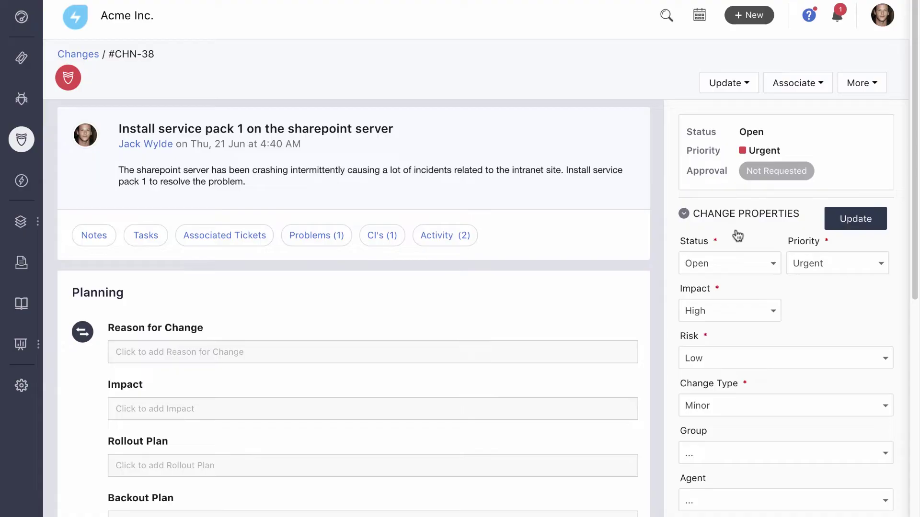
Step: Save the reason for change: 'The sharepoint server has been crashing intermittently.'
left_click(334, 237)
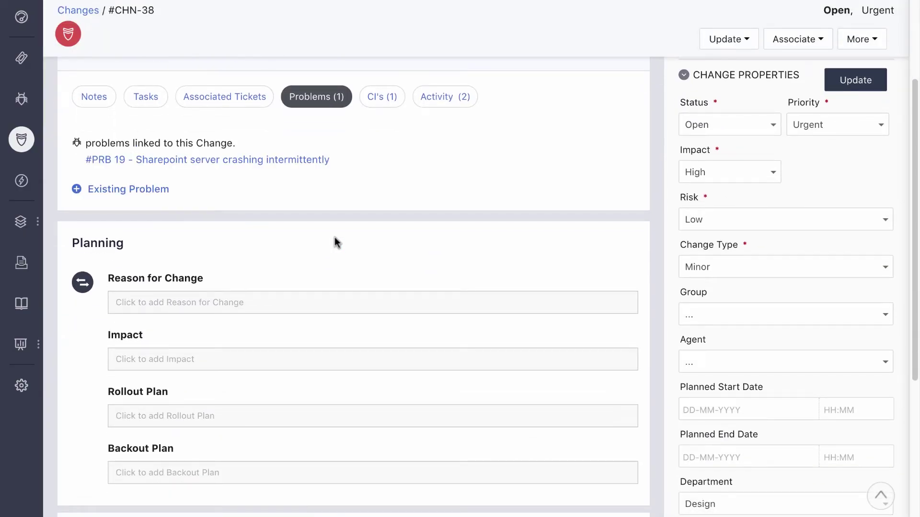
left_click(263, 300)
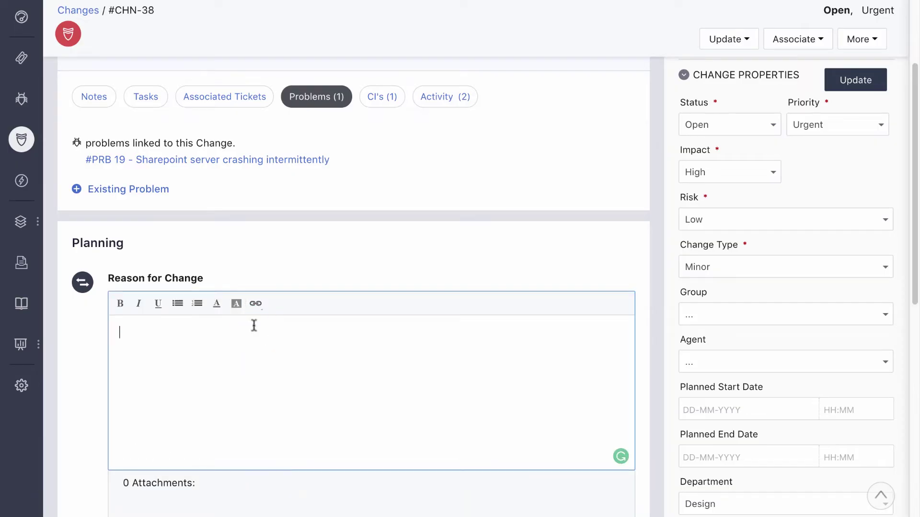
scroll(254, 326, "down", 3)
type("The sharepoint server has been crashing intermittently.")
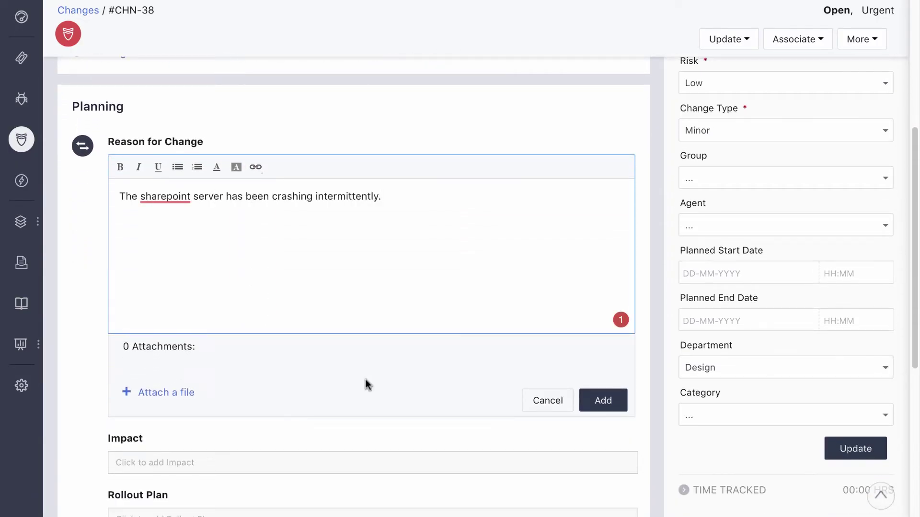
left_click(605, 407)
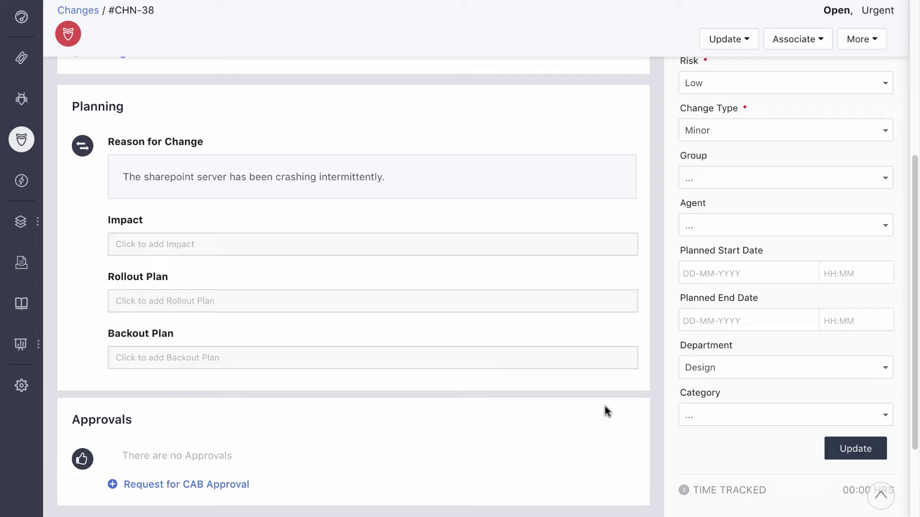
scroll(160, 153, "up", 3)
Step: Open the Sharepoint Server configuration item and scroll through its relationship map
left_click(160, 153)
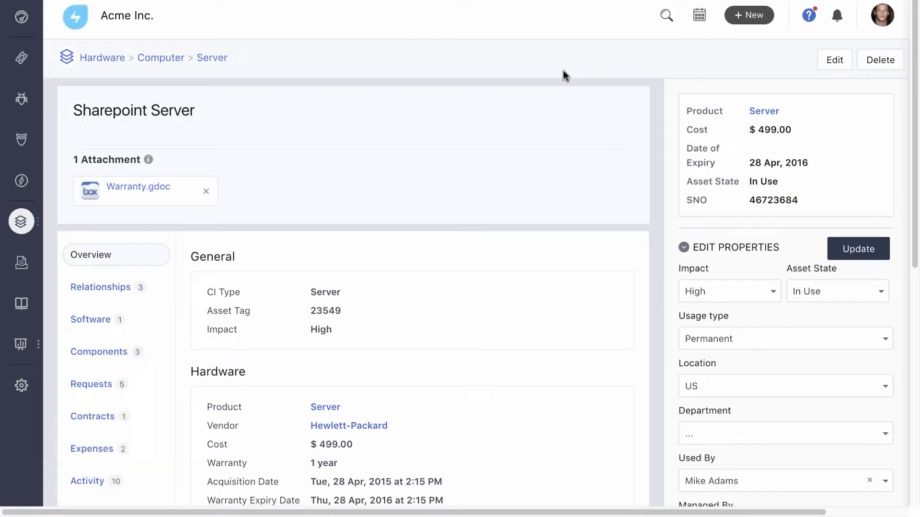
left_click(124, 289)
scroll(309, 323, "down", 3)
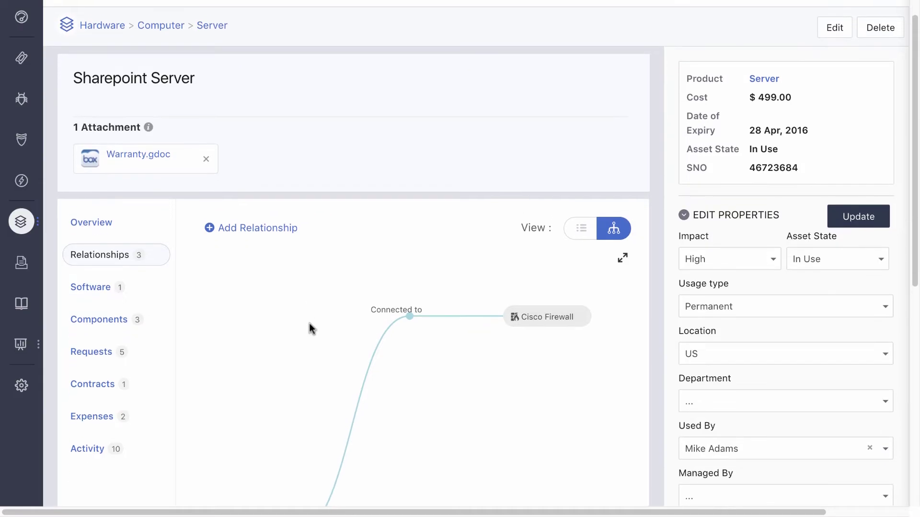
scroll(309, 324, "down", 3)
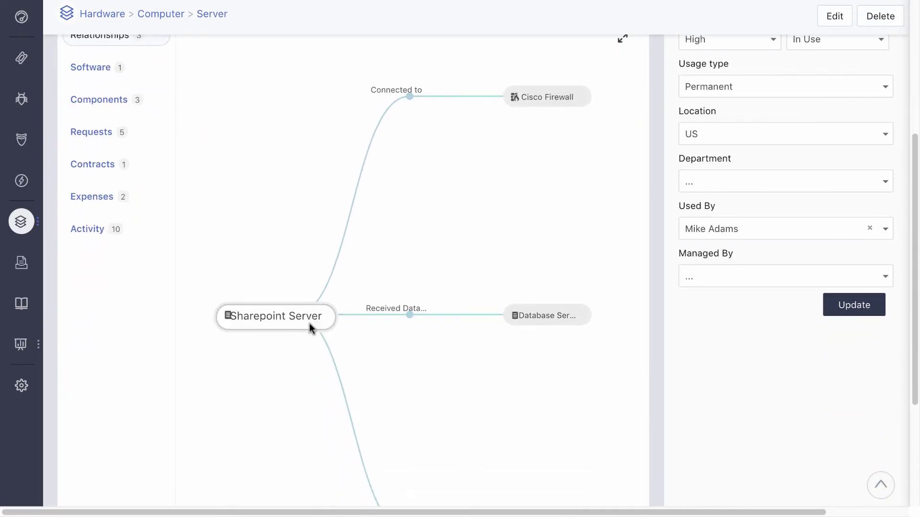
scroll(310, 324, "down", 2)
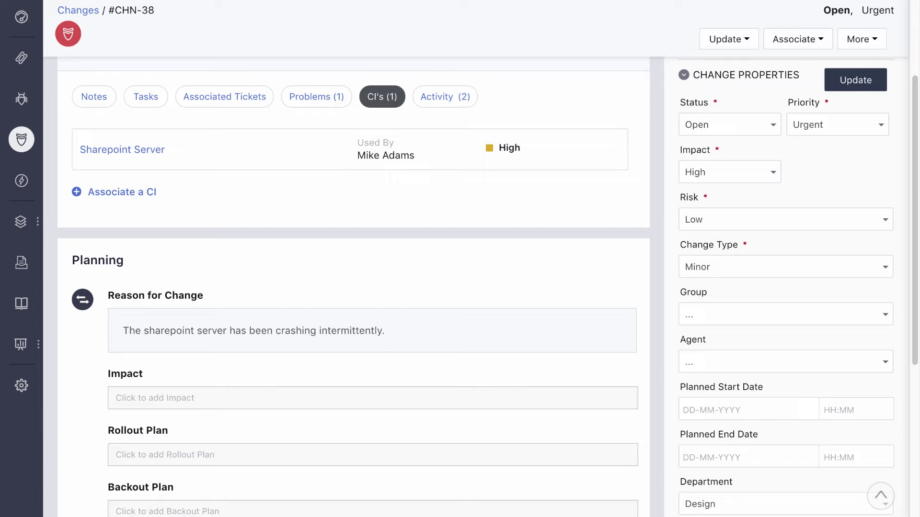
Step: Enter 'Intranet will be down during the update.' as the change's planning Impact
scroll(419, 222, "down", 5)
left_click(409, 194)
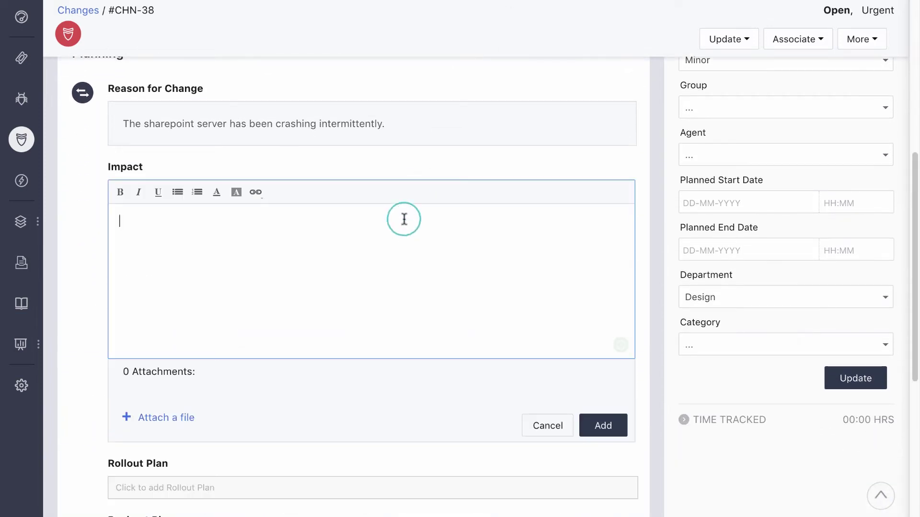
type("Intranet w")
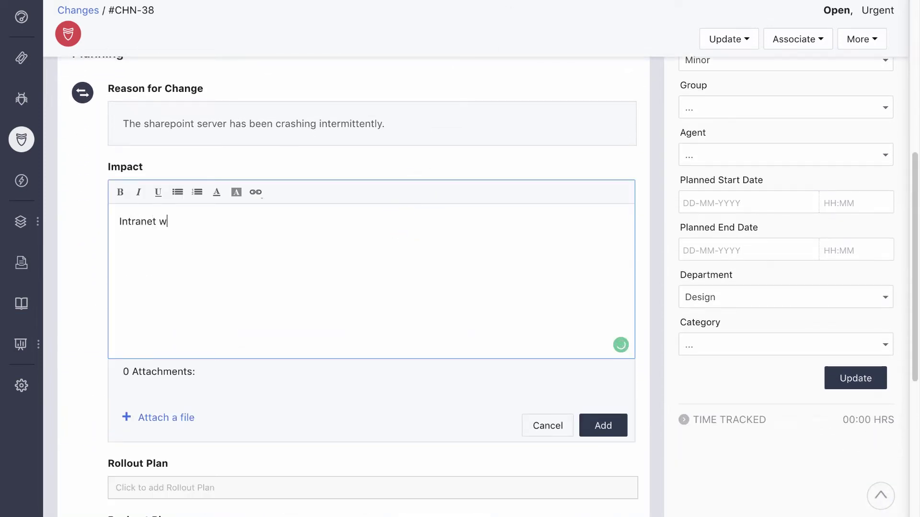
type("ill be down during the update.")
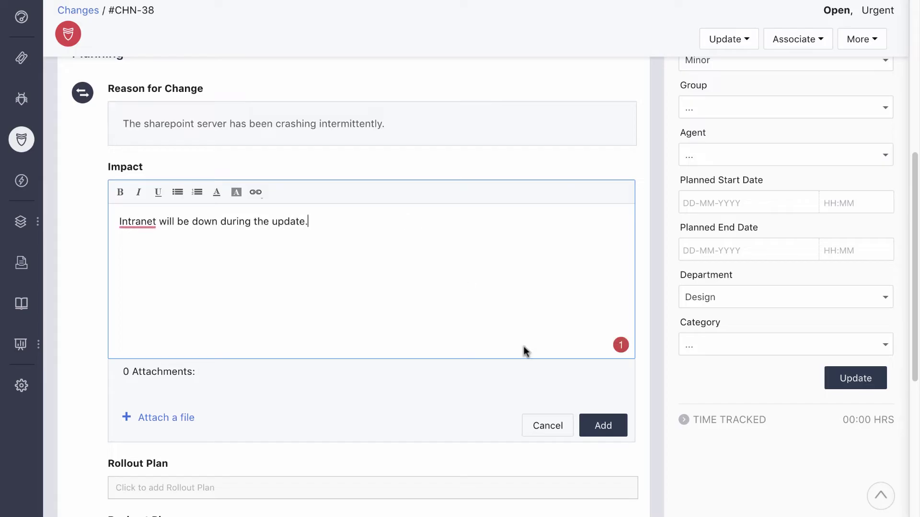
left_click(594, 424)
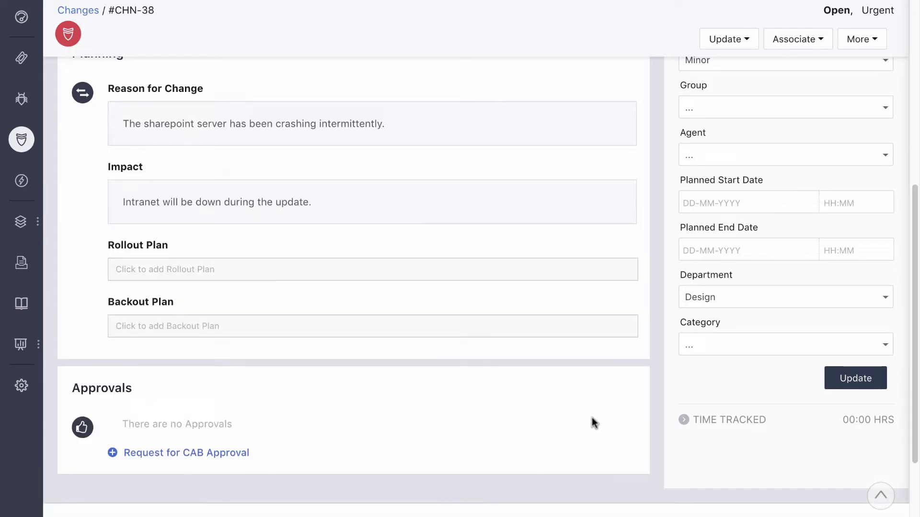
Step: Write the rollout plan: June 23rd 2018, 9:00 am to 10:00 pm, with four numbered steps
scroll(594, 424, "down", 3)
left_click(355, 185)
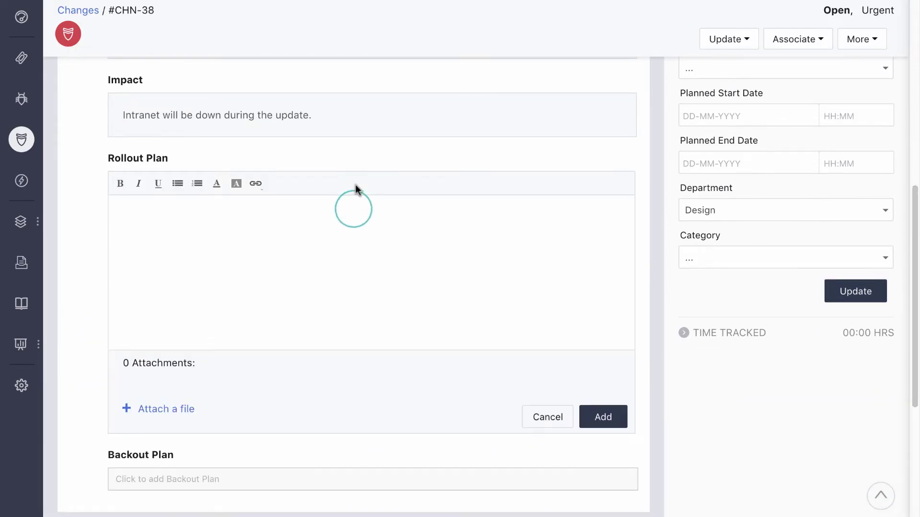
left_click(354, 208)
type("Scheduled date")
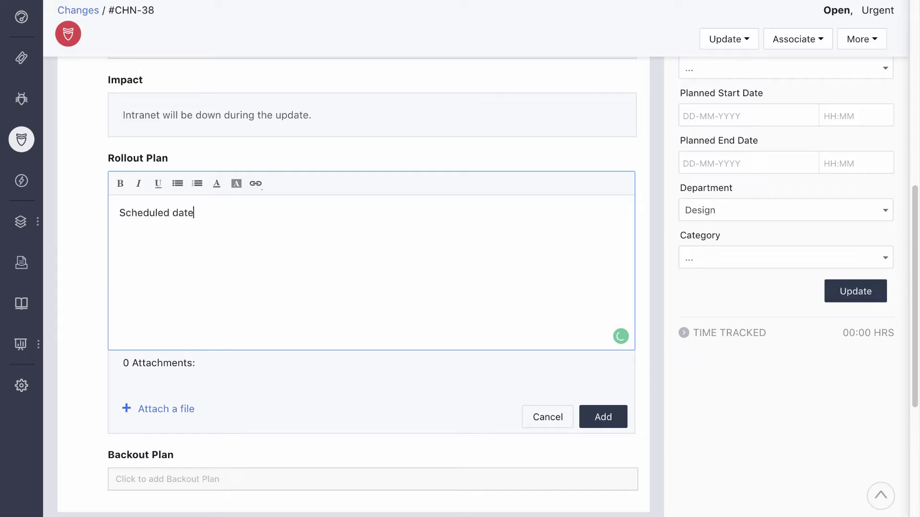
type(": June 23rd 2018")
key("Return")
type("Schedu")
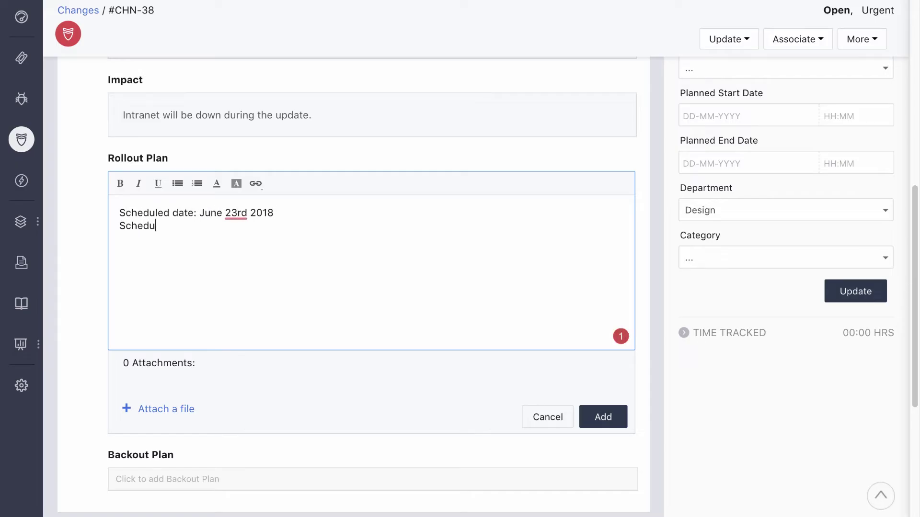
type("led time: 9:00 am to 10:00 pm")
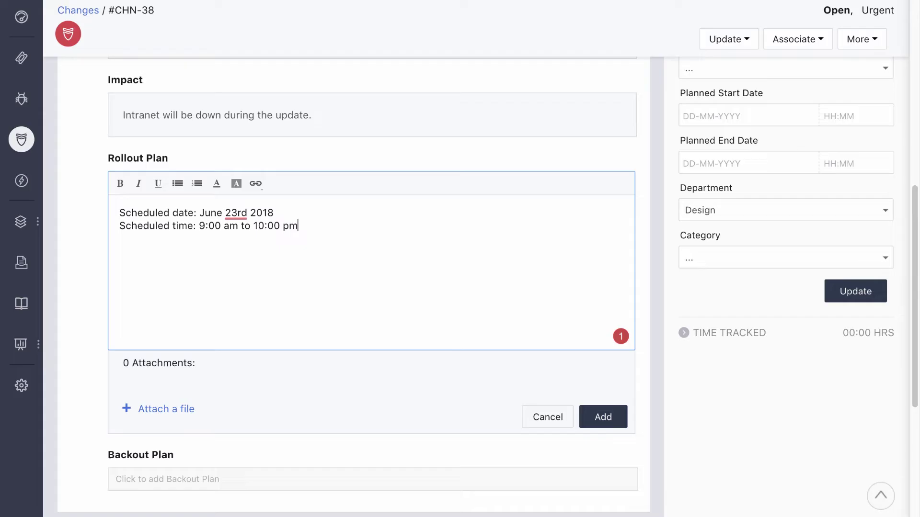
type("  1. Backup server data to external media ")
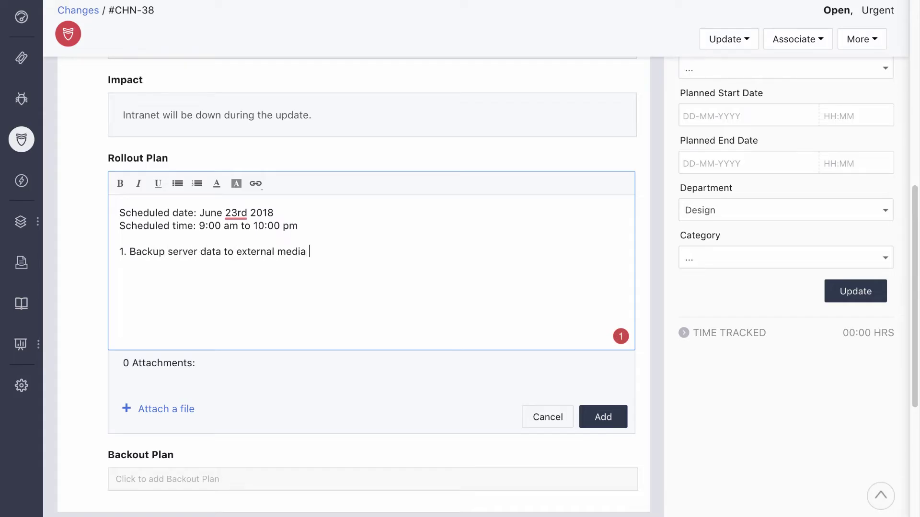
type("– Jim 2. Test media for reco")
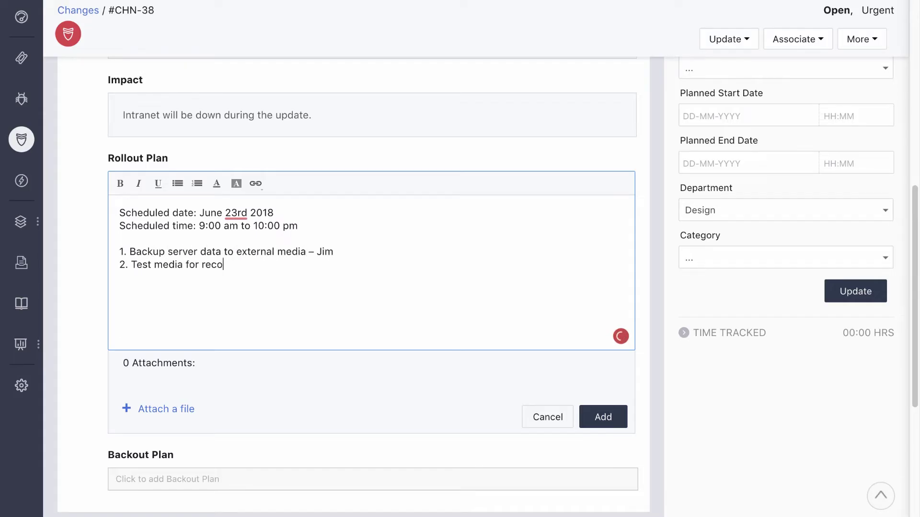
type("very – Jim 3. Install the service pack – Matt")
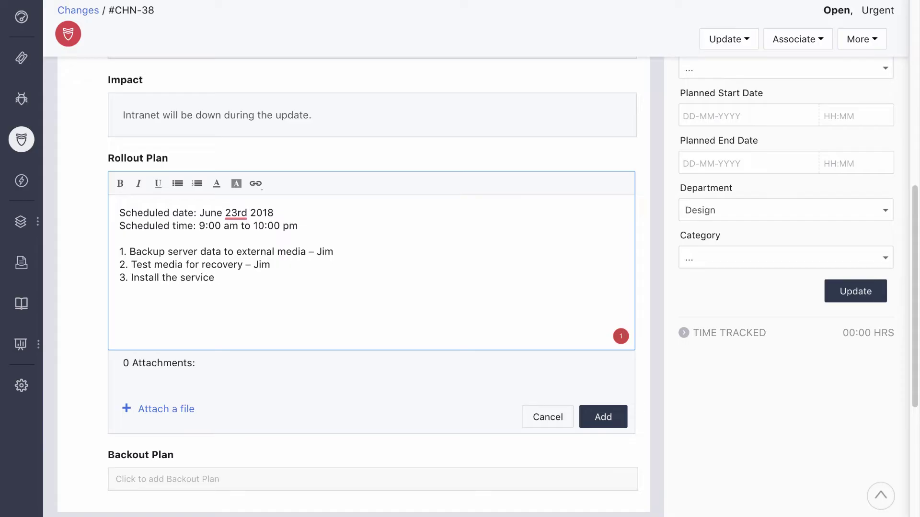
key("Return")
type("Test performance post installation – Matt")
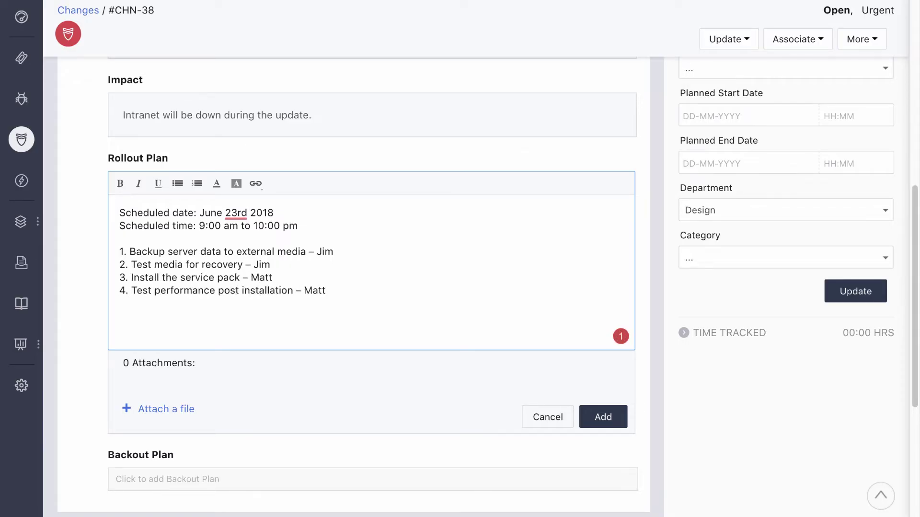
Step: Attach Sharepoint Server.docx and save the rollout plan
left_click(180, 407)
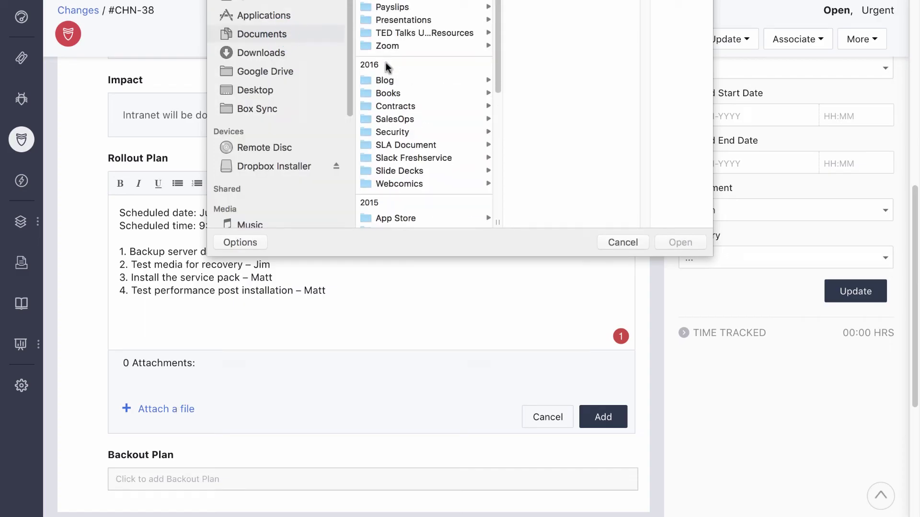
scroll(407, 143, "down", 5)
double_click(422, 168)
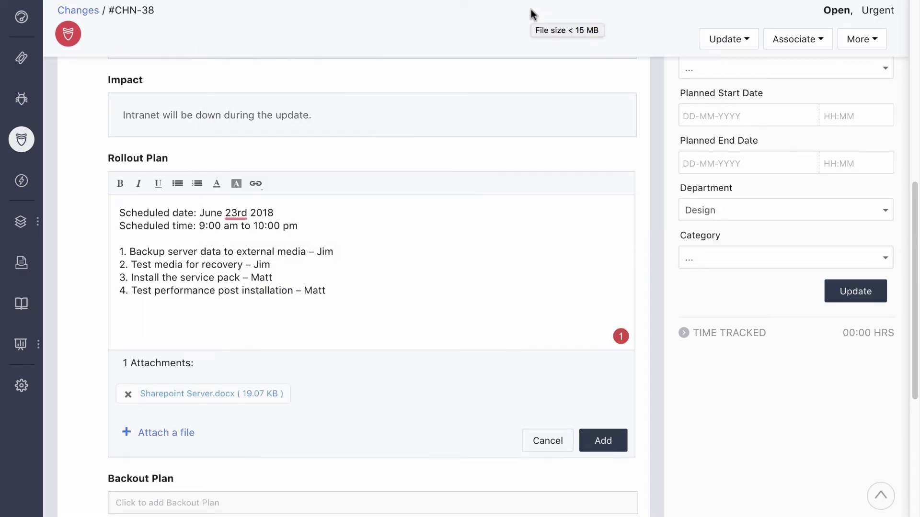
left_click(599, 437)
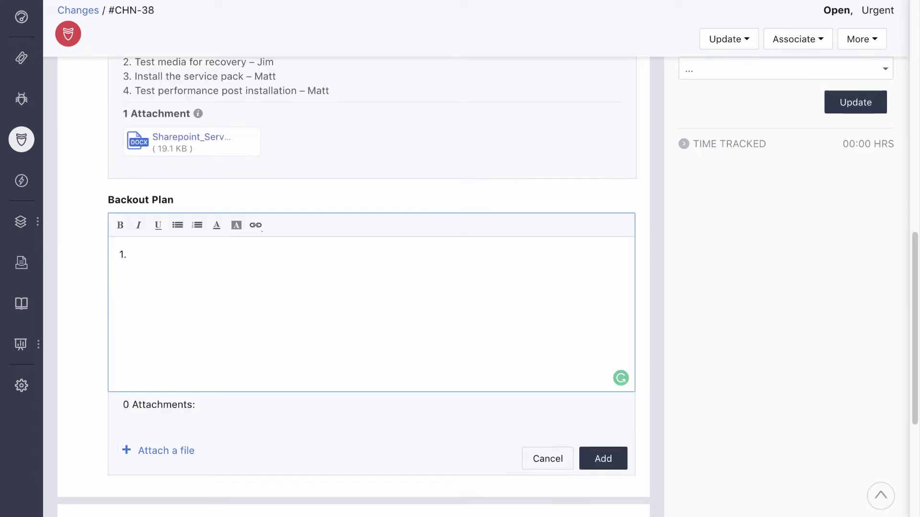
Step: Save backout steps: roll back to the LKGC, test performance, restore data from backup if required
type("f the installation or the per")
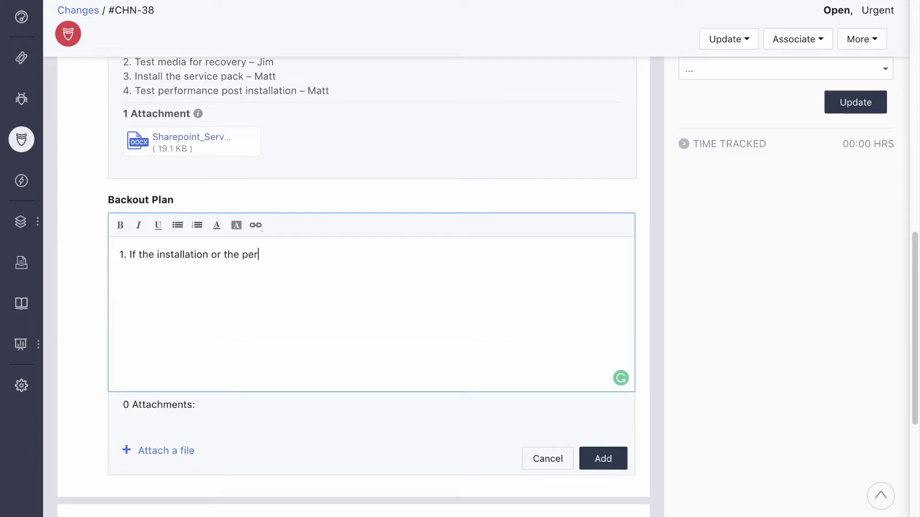
type("formance test fails, roll b")
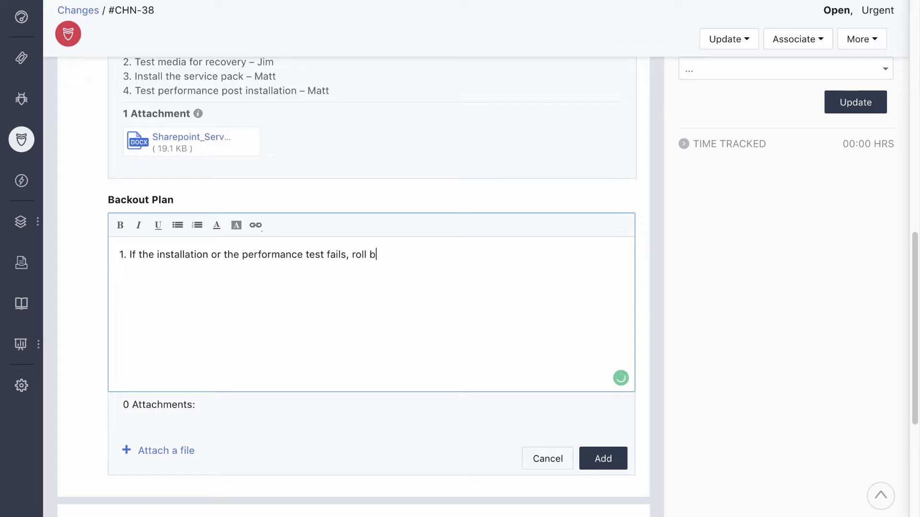
type("ack to the LKGC – Steve")
key("Return")
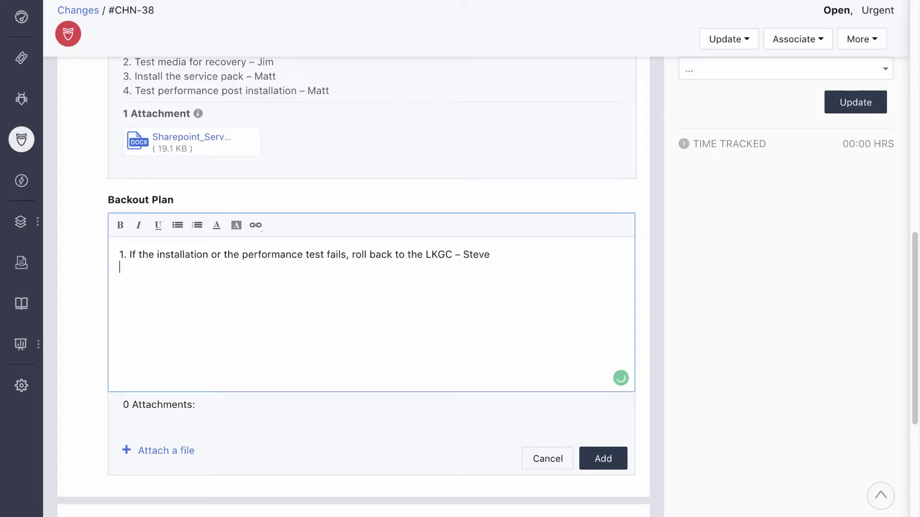
type("Test for performance – Steve 3. ")
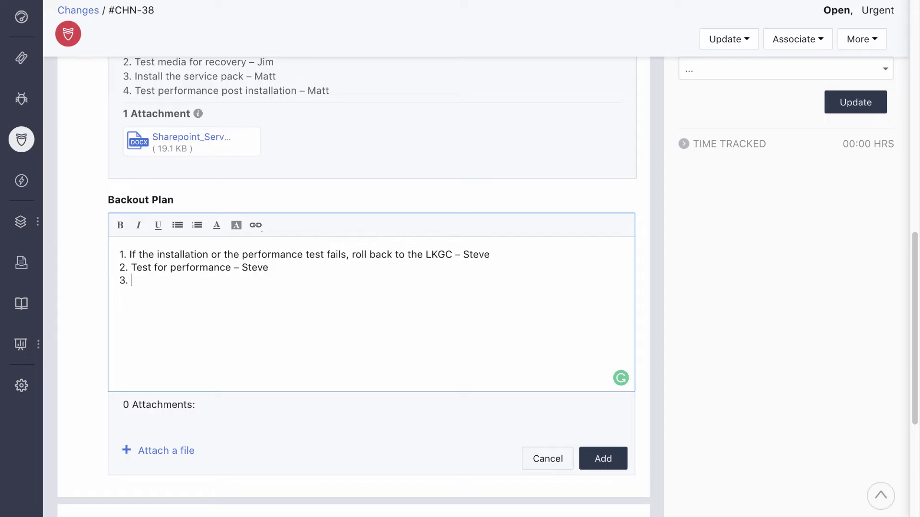
type("Restore data from backup if re")
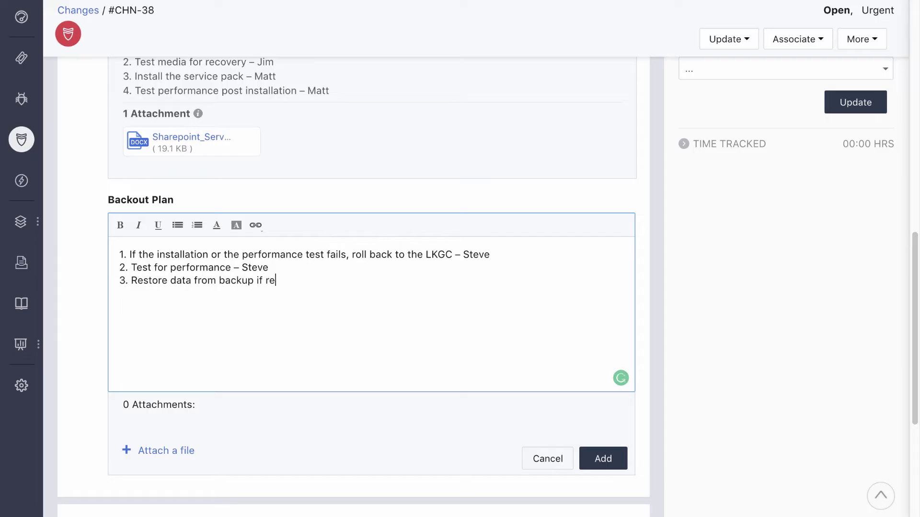
type("quired – Steve")
left_click(593, 455)
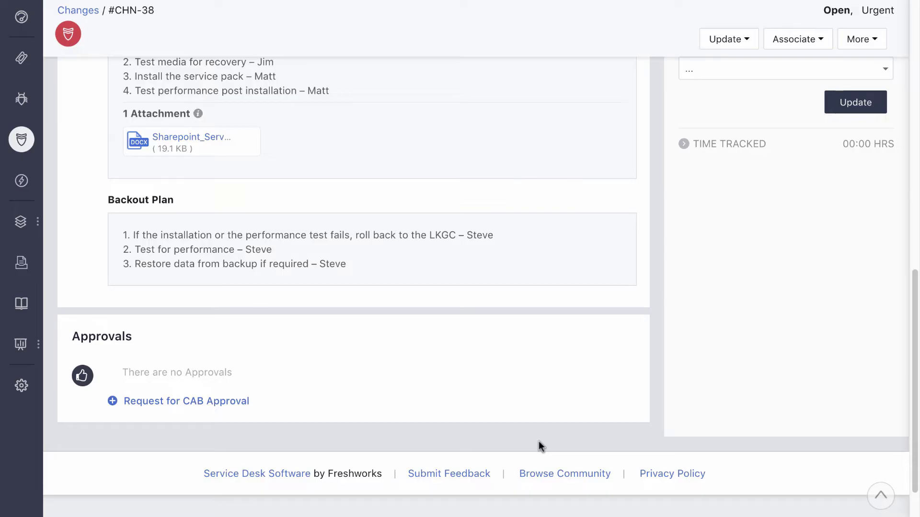
Step: Send a CAB approval request to the Server Updates CAB with everyone required to approve
left_click(242, 402)
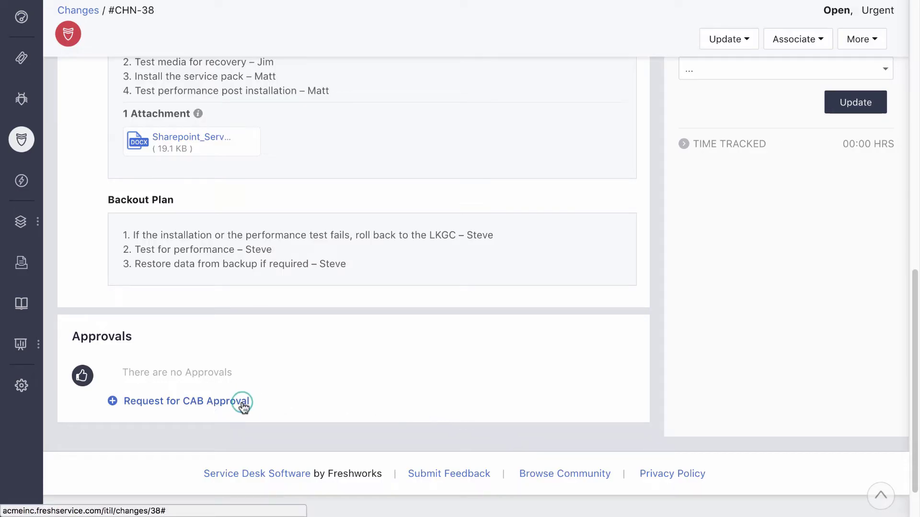
scroll(241, 405, "down", 3)
left_click(245, 302)
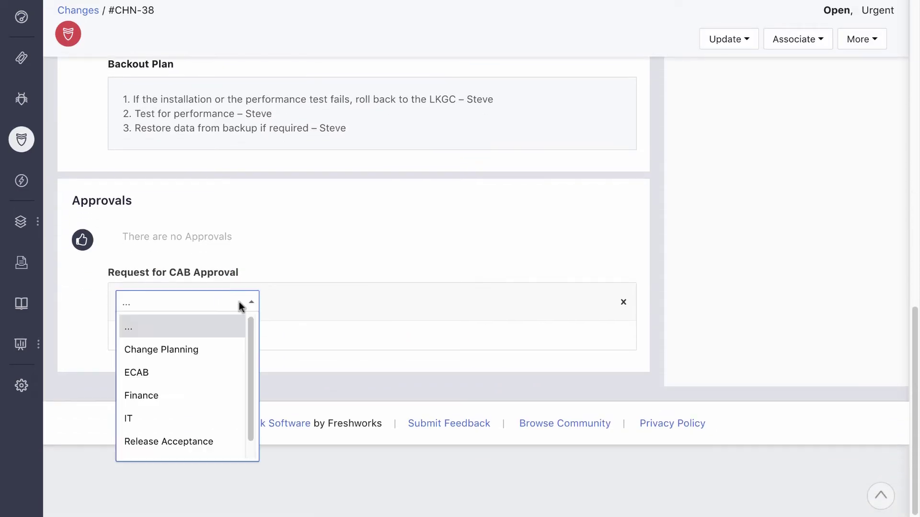
scroll(220, 415, "down", 1)
left_click(207, 443)
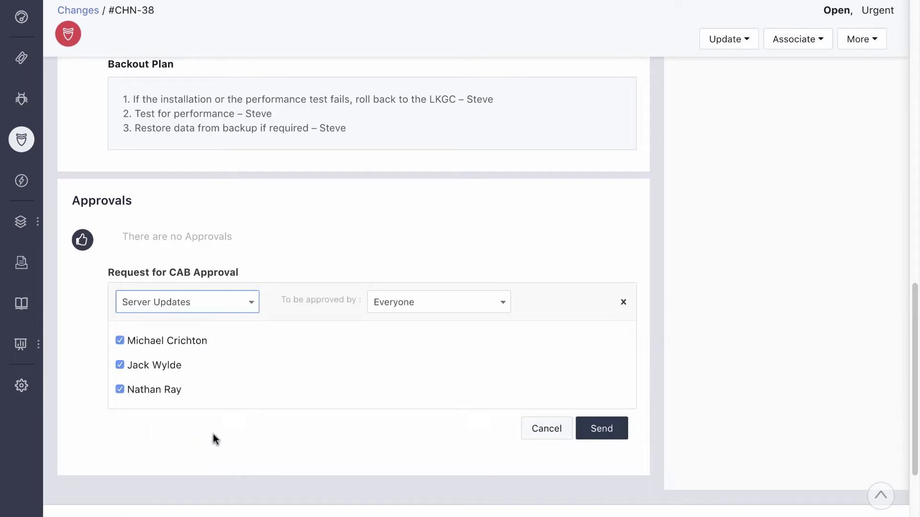
left_click(589, 440)
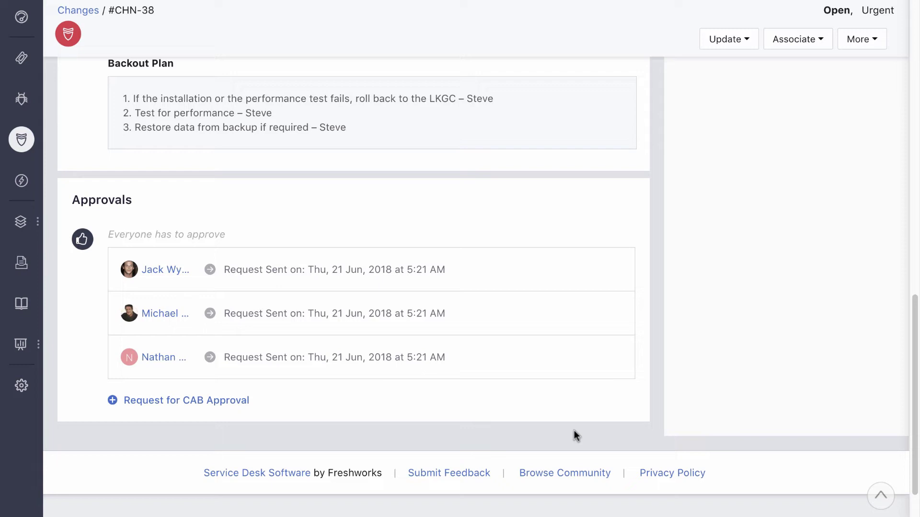
Step: Start another CAB approval request and open the list of CABs
left_click(225, 399)
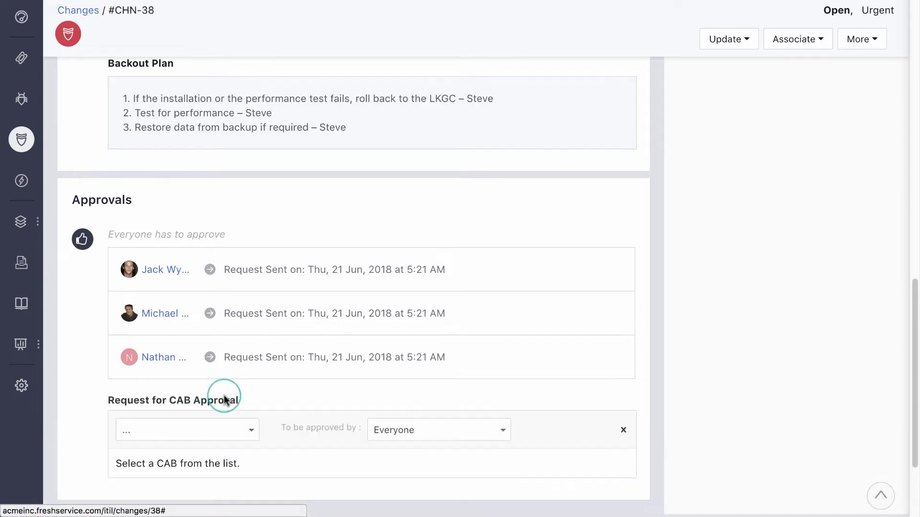
scroll(225, 397, "down", 1)
left_click(224, 388)
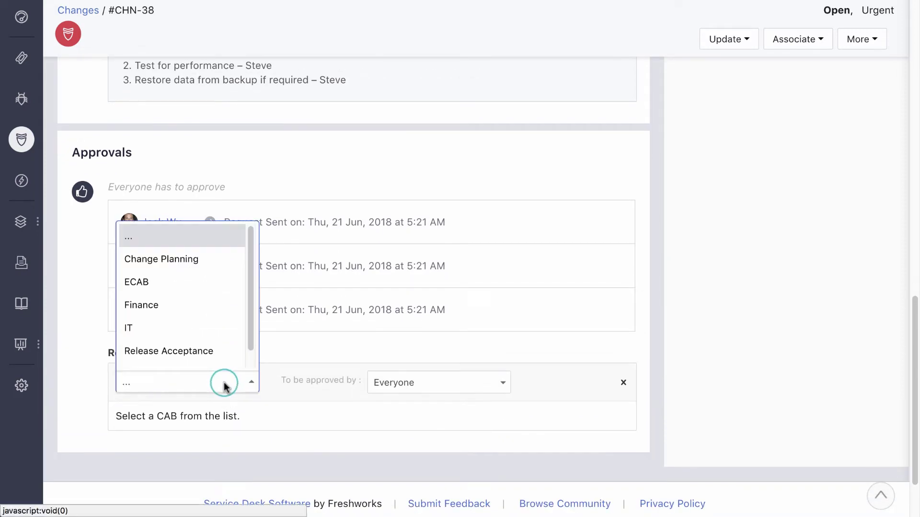
scroll(206, 326, "down", 1)
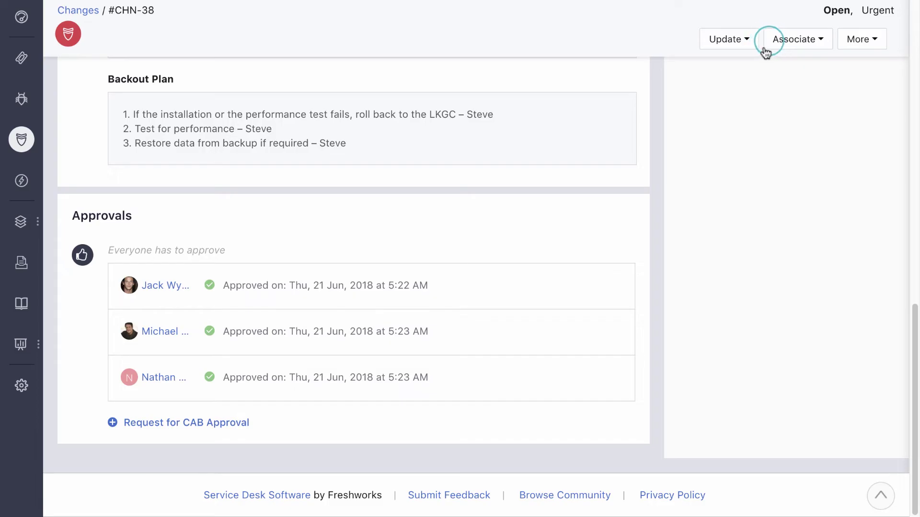
Step: Start a new linked release planned for 23-06-2018, 9:00am to 10:00am
left_click(769, 41)
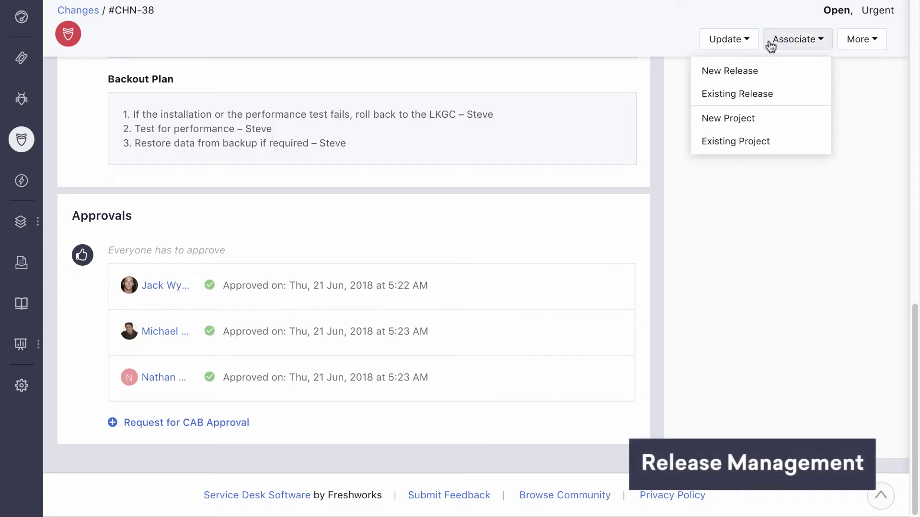
left_click(752, 71)
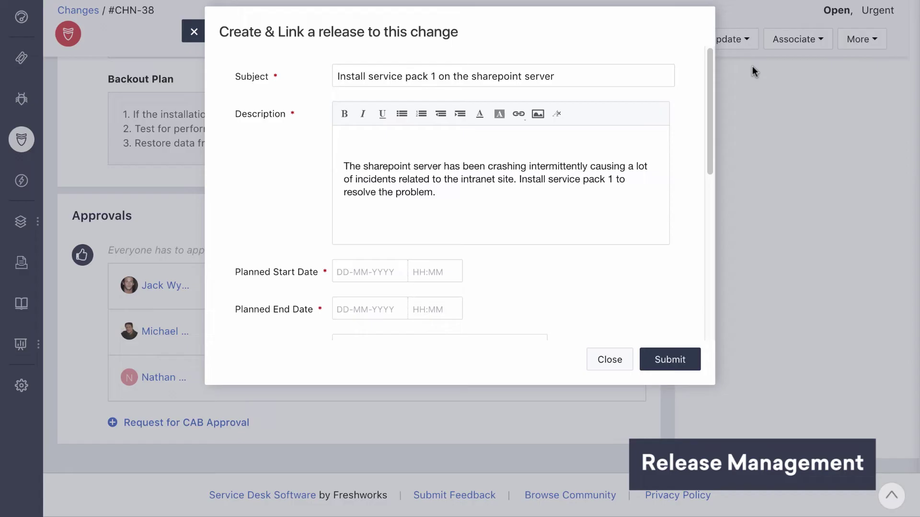
left_click(435, 272)
left_click(438, 286)
left_click(433, 310)
left_click(464, 368)
Step: Assign the release to Release Management Team, create it, and open REL-17
scroll(439, 322, "down", 4)
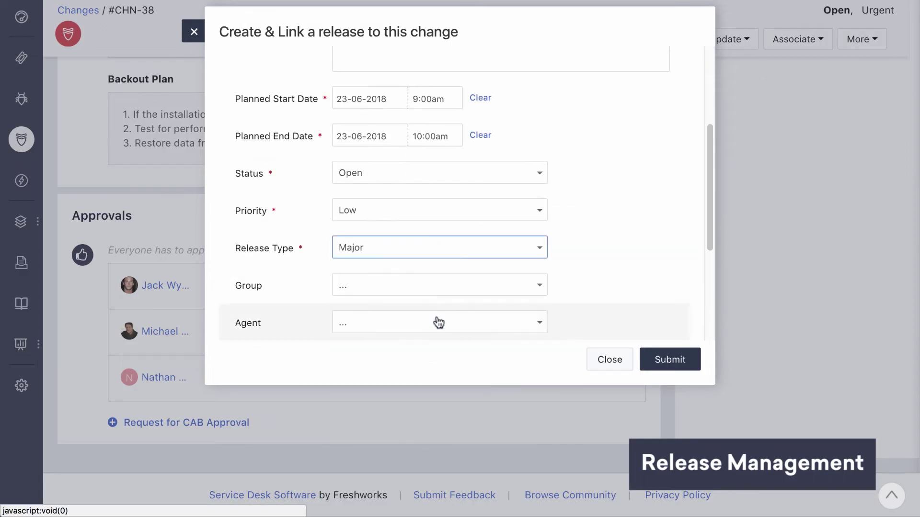
left_click(439, 285)
scroll(437, 345, "down", 5)
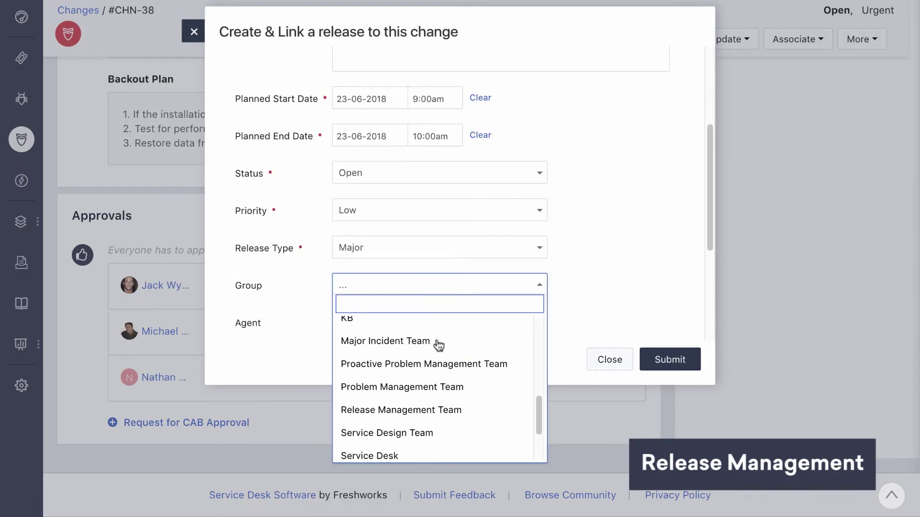
left_click(441, 410)
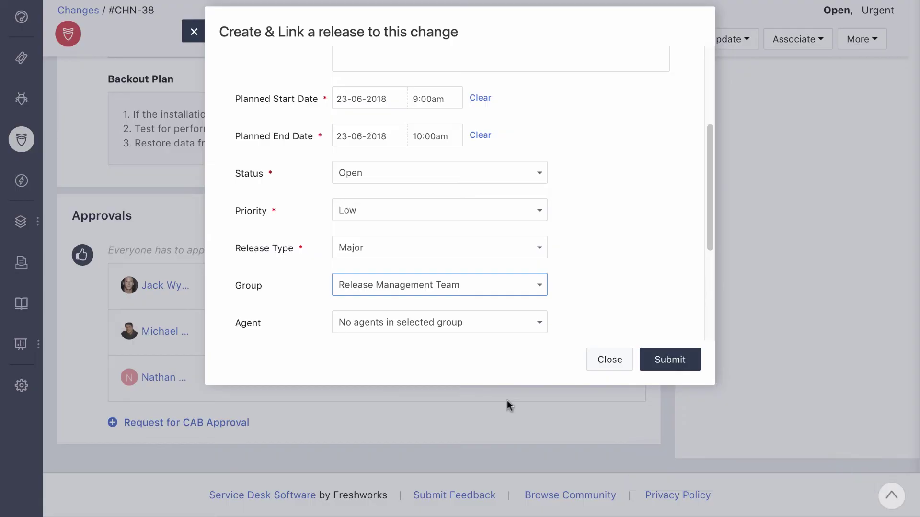
left_click(660, 365)
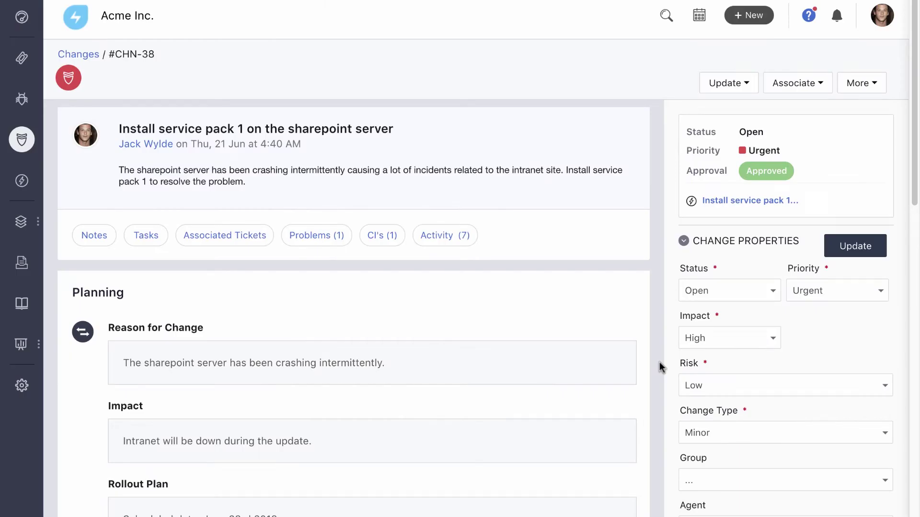
scroll(659, 362, "down", 15)
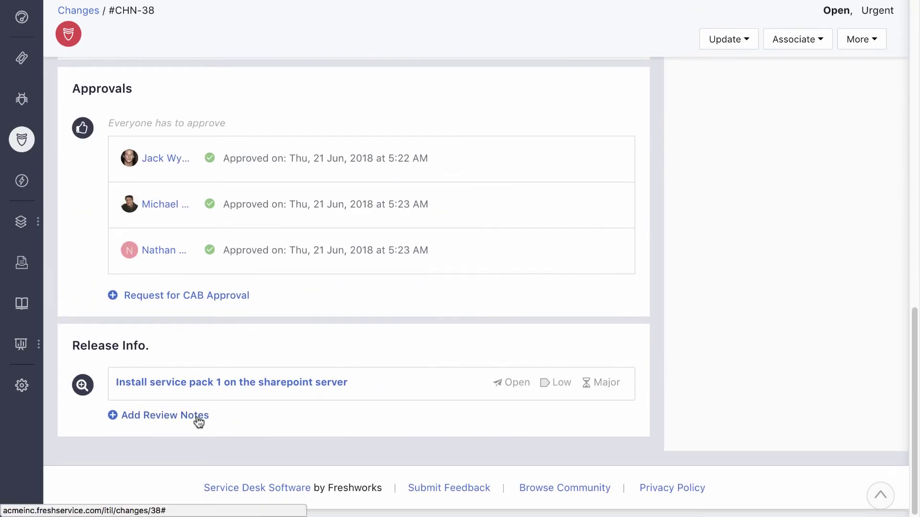
left_click(228, 384)
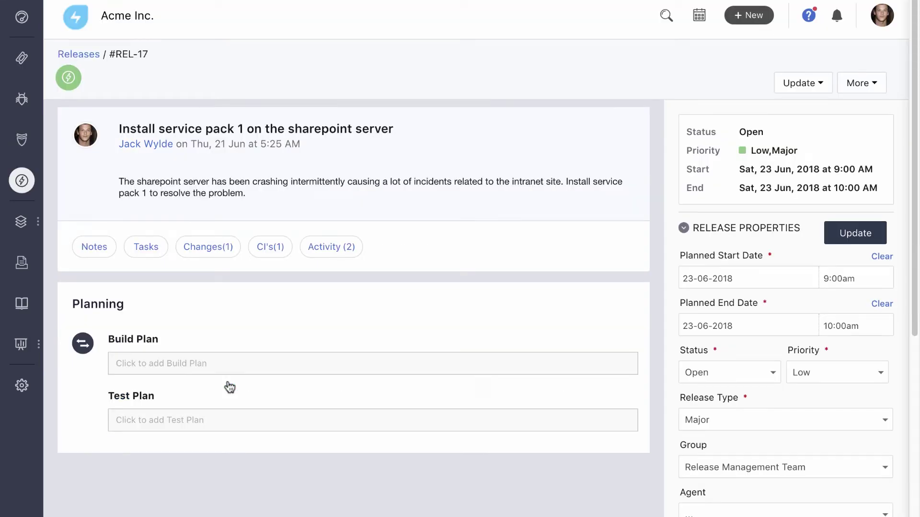
Step: Add a build plan to REL-17 requiring Wcf Services version 5.6, with its download link
scroll(260, 337, "down", 1)
scroll(259, 333, "down", 5)
left_click(247, 152)
type("Prerequisites: Install Wcf Services version 5.6")
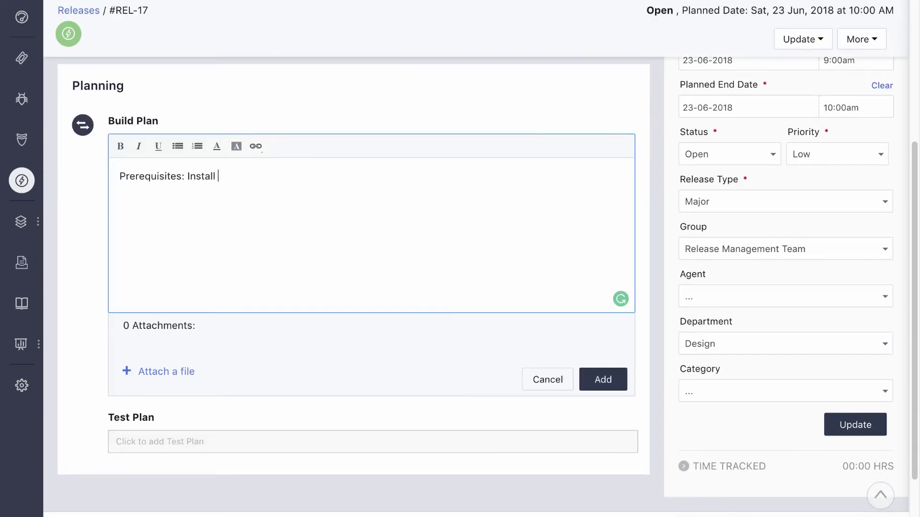
type("http://download.microsoft.com/download/1/C/A/1CAA41C7-88B9-42D6-9E11-3C655656DAB1/WcfDataServices.exe")
left_click(599, 378)
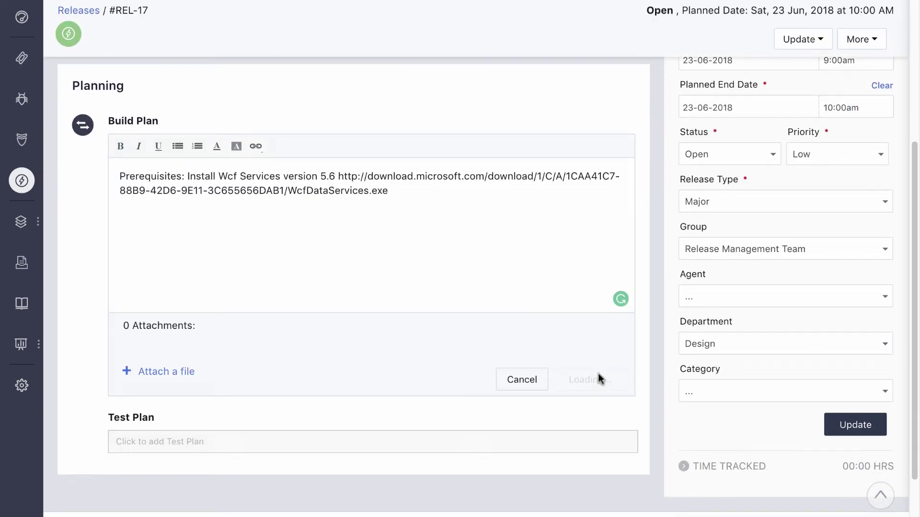
Step: Add a test plan: install SP 1 on the staging server and test for performance
left_click(527, 252)
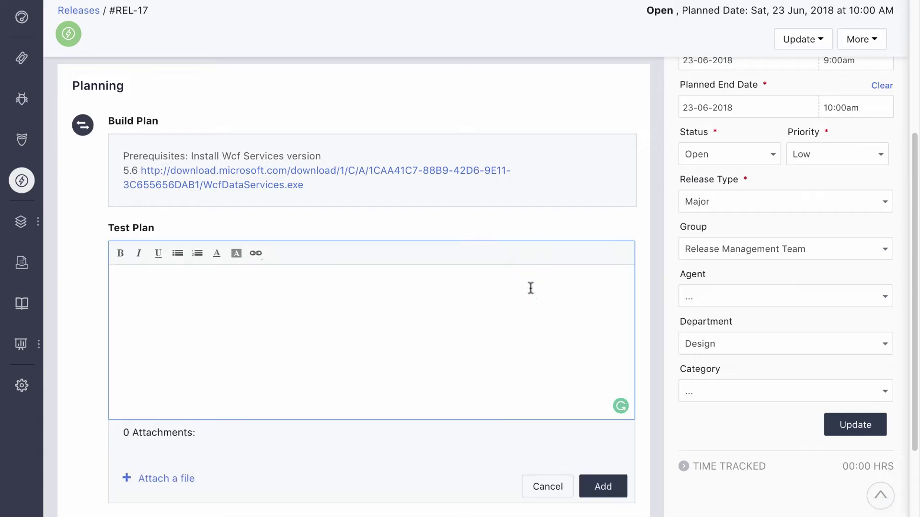
scroll(529, 287, "down", 2)
type("Install SP 1 on staging server and test for performance.")
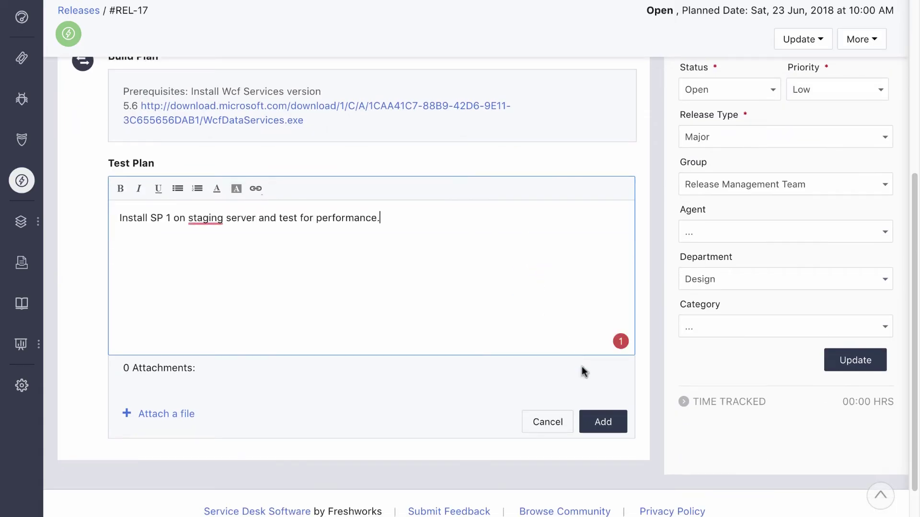
left_click(610, 428)
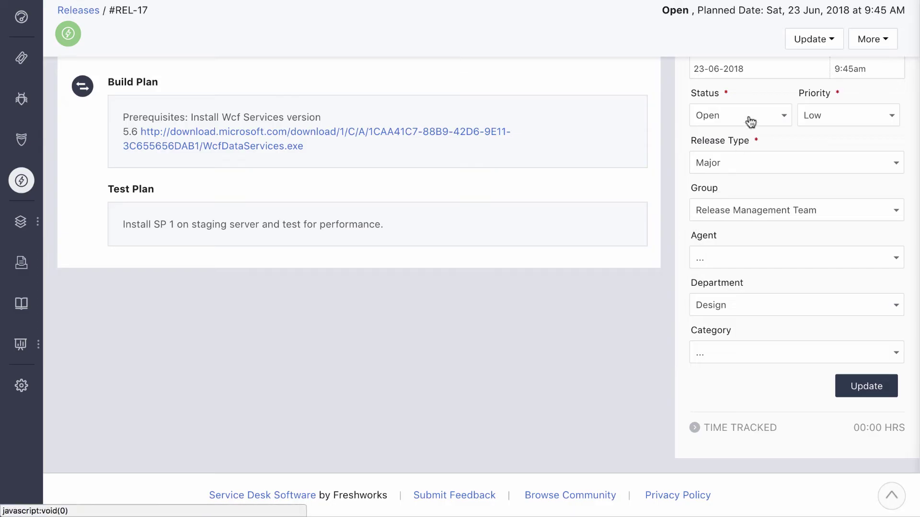
Step: Set REL-17's status to Completed and confirm the logged work start and end times
left_click(750, 118)
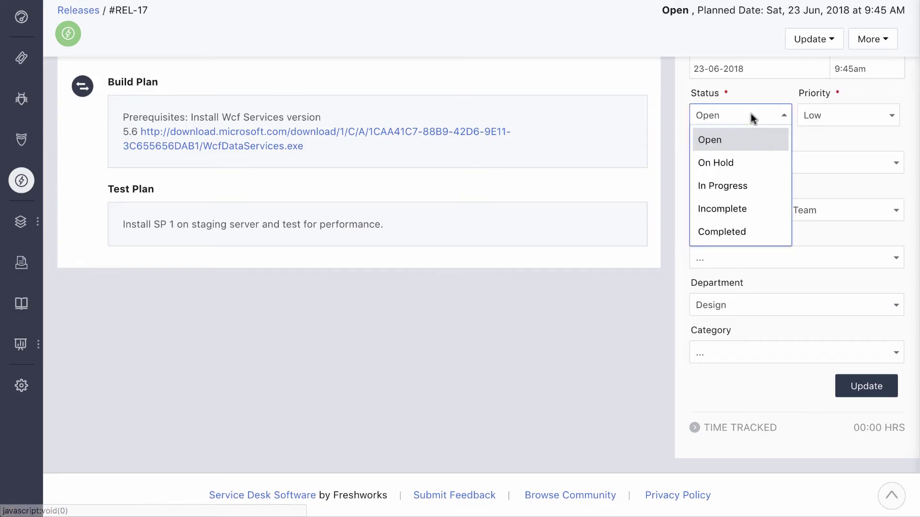
left_click(724, 230)
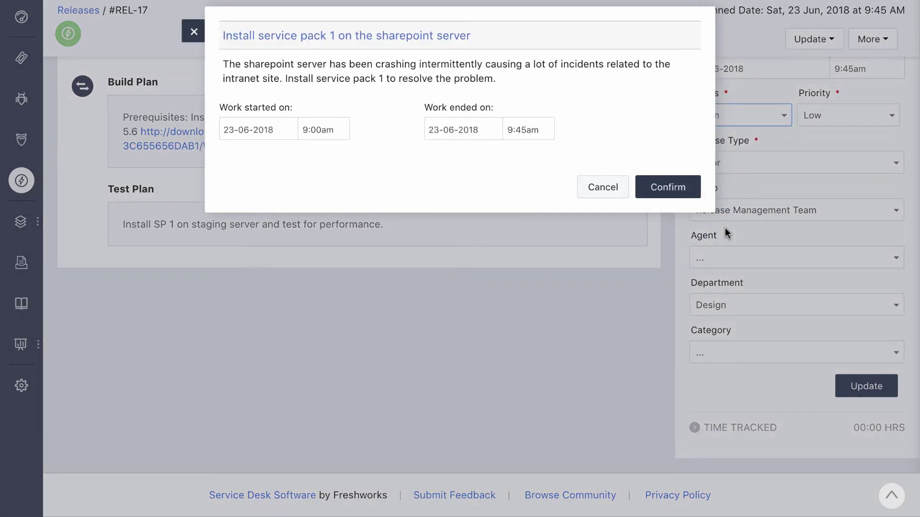
left_click(688, 193)
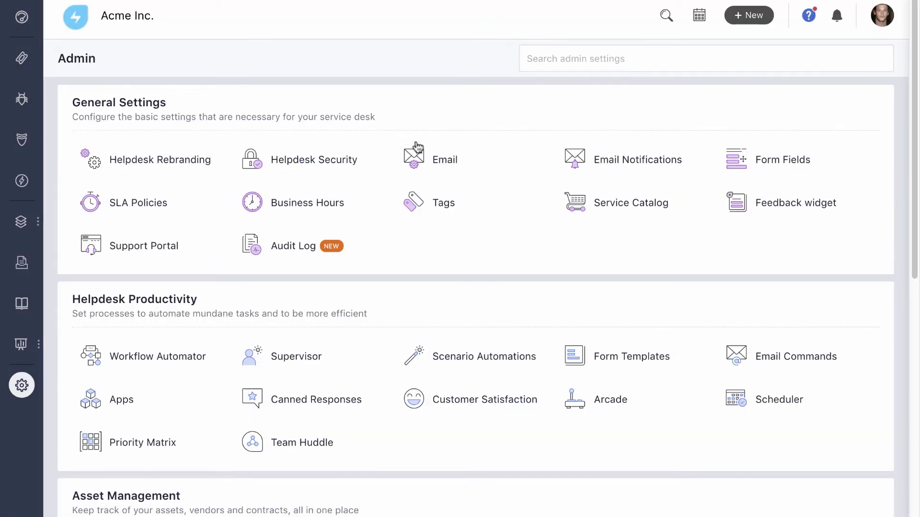
Step: In Workflow Automator's change automators, switch off 'Close all the associated problems'
left_click(198, 360)
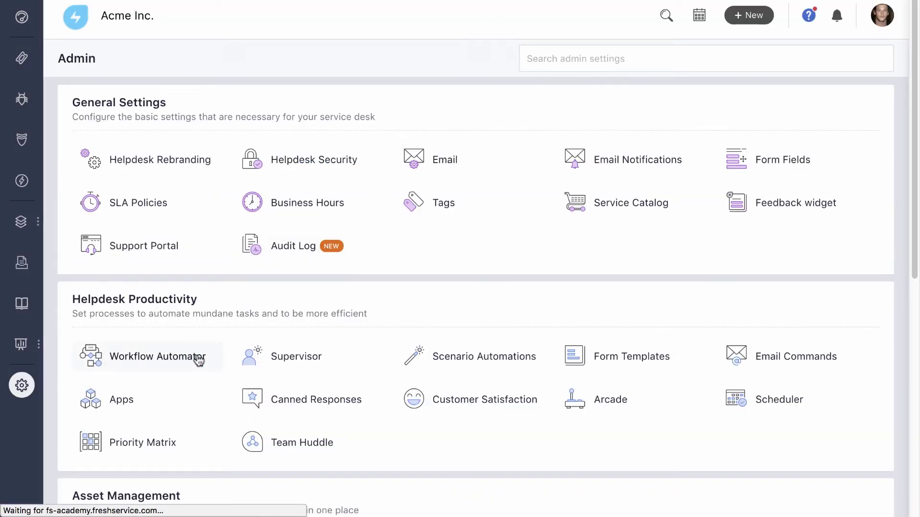
left_click(113, 192)
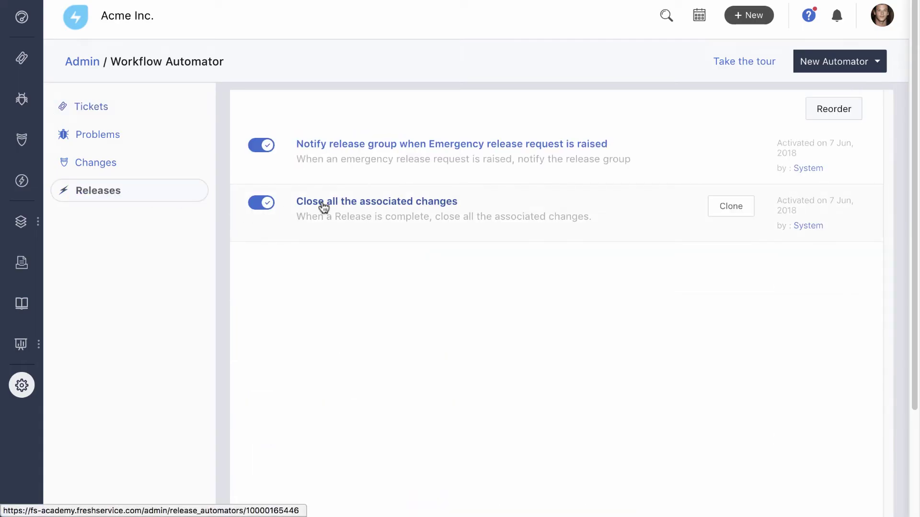
left_click(118, 164)
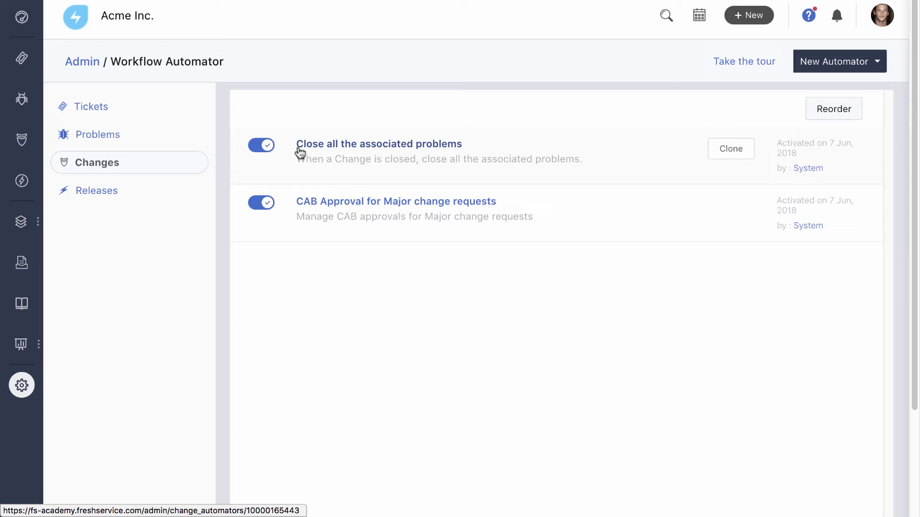
left_click(268, 148)
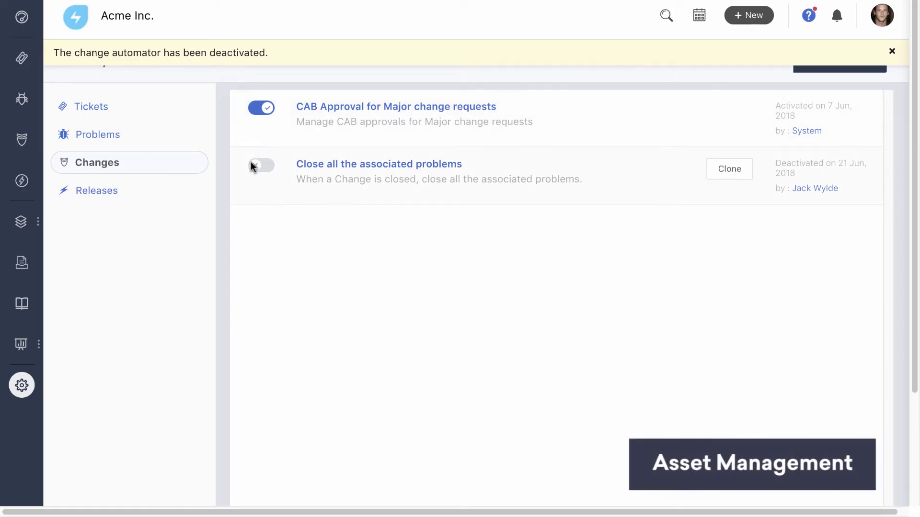
mouse_move(22, 224)
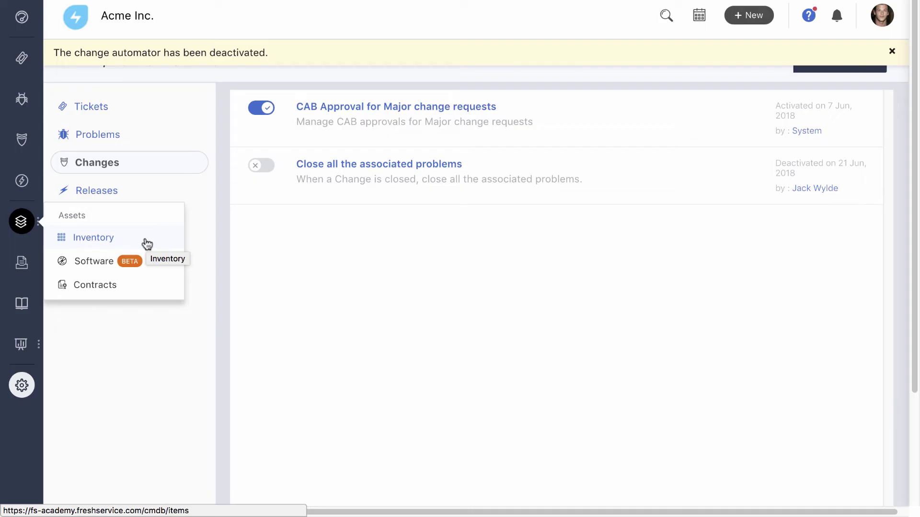
Step: Browse the All CIs asset inventory and view its CSV import form
left_click(147, 244)
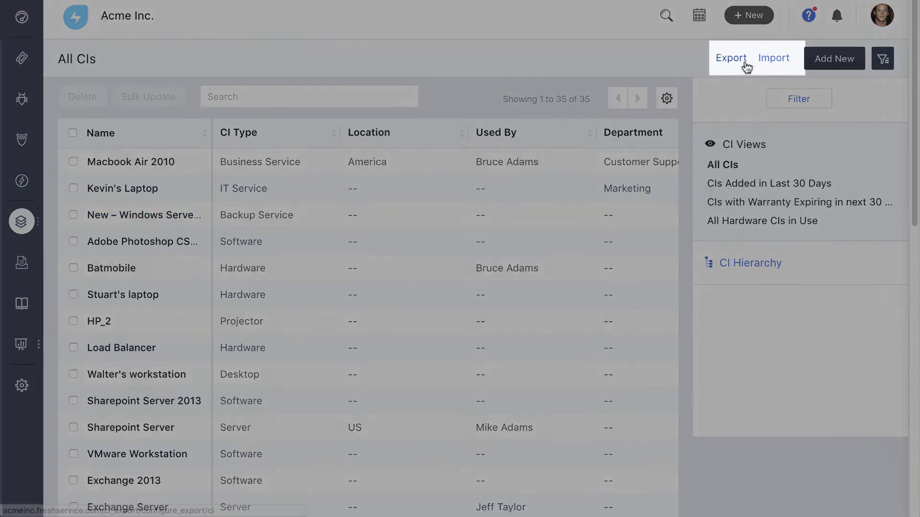
left_click(762, 60)
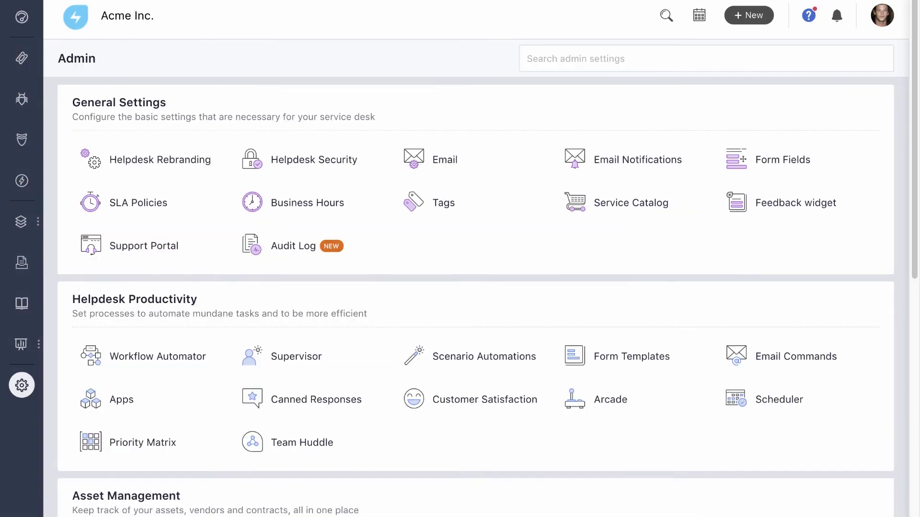
Step: Open Discovery under Asset Management and review its Probe and Agent details
scroll(532, 154, "down", 6)
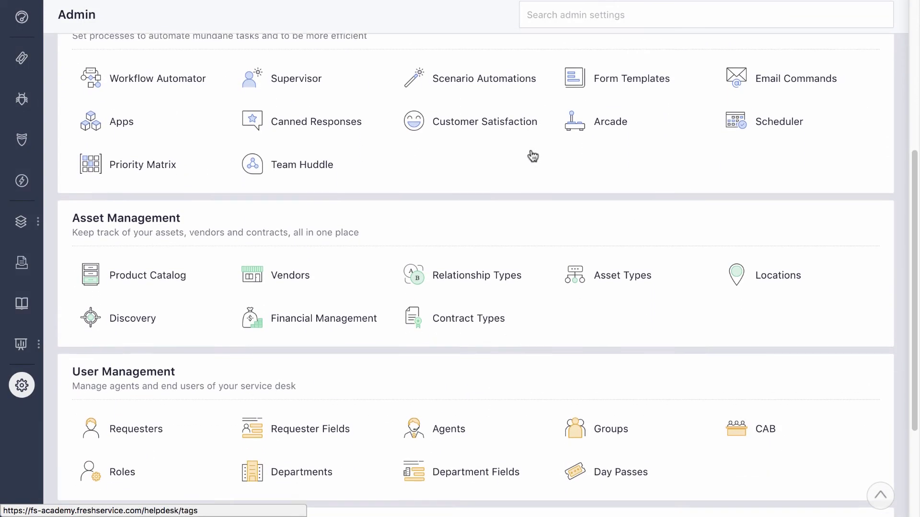
left_click(155, 293)
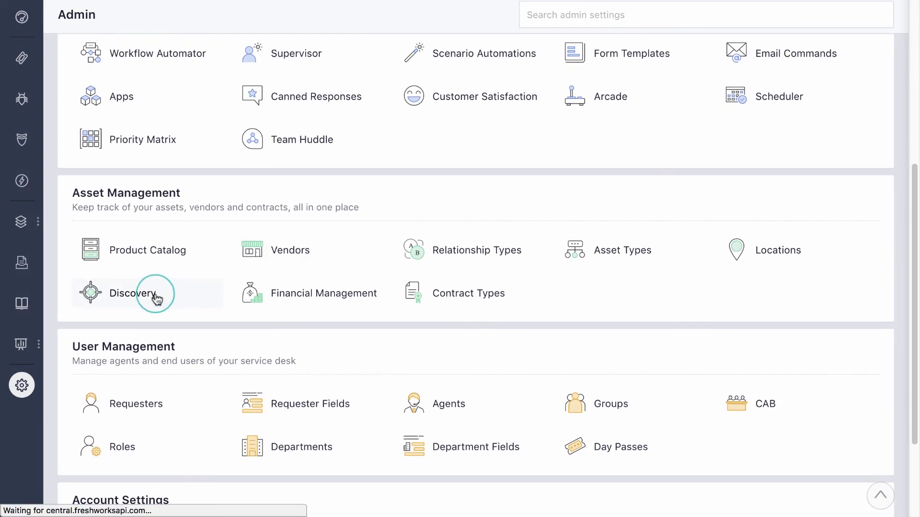
left_click(153, 137)
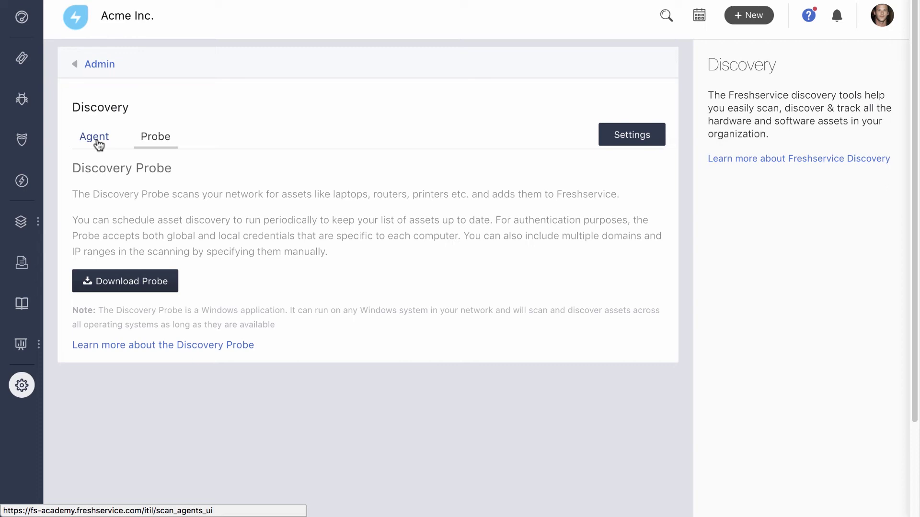
left_click(99, 144)
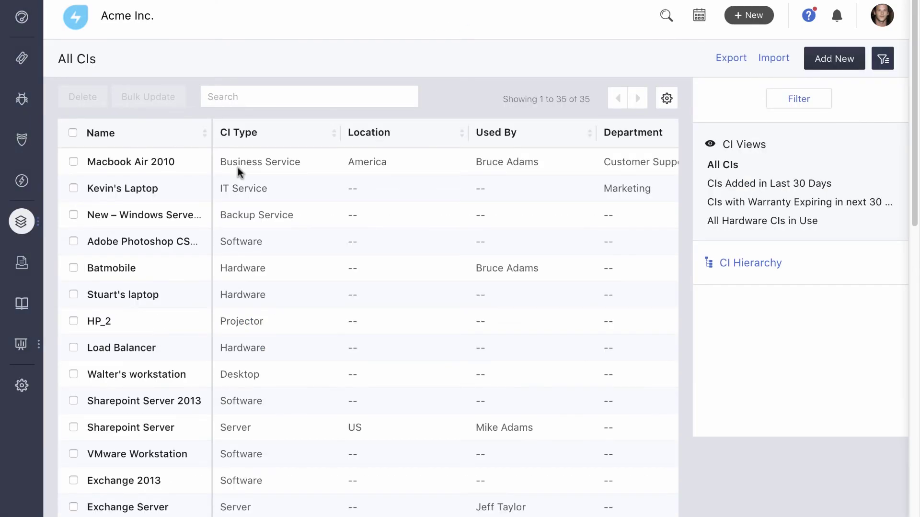
Step: Review Sharepoint Server's maintenance contract CNTR-6 in its edit form, then go to Projects
scroll(238, 167, "down", 2)
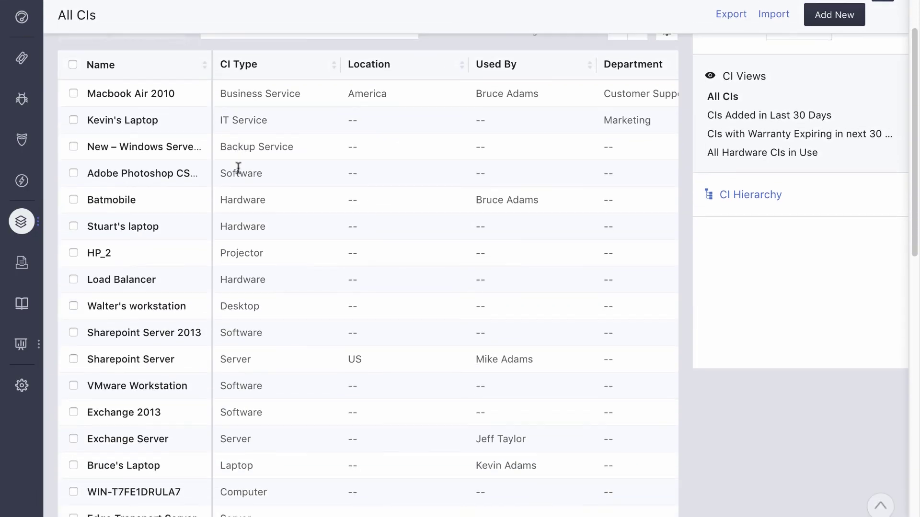
left_click(177, 340)
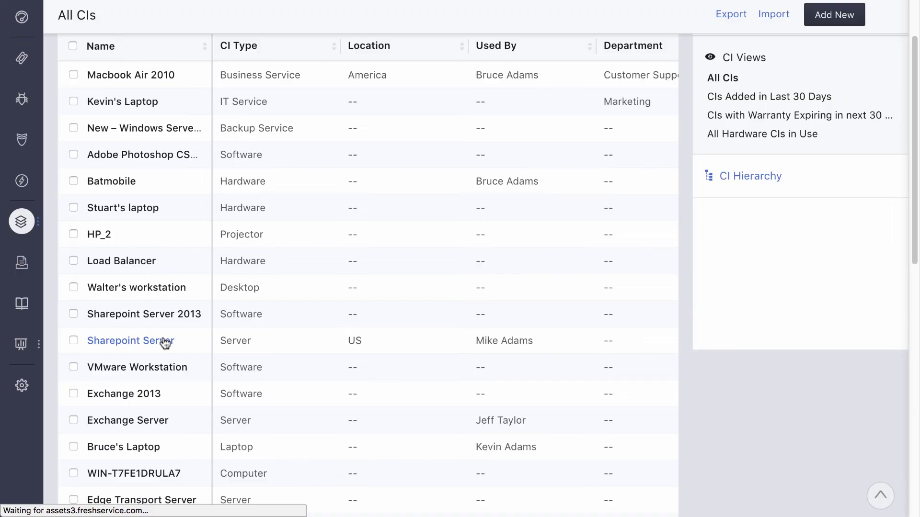
left_click(111, 264)
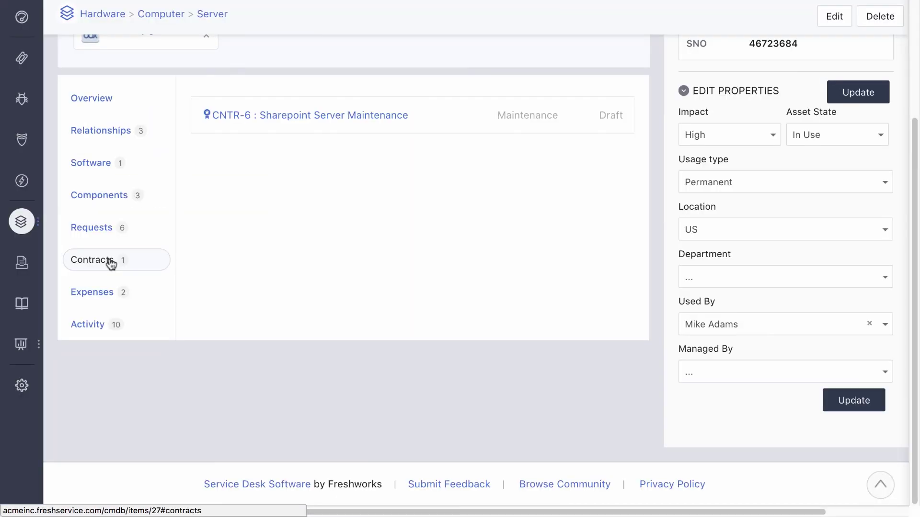
left_click(314, 116)
left_click(709, 60)
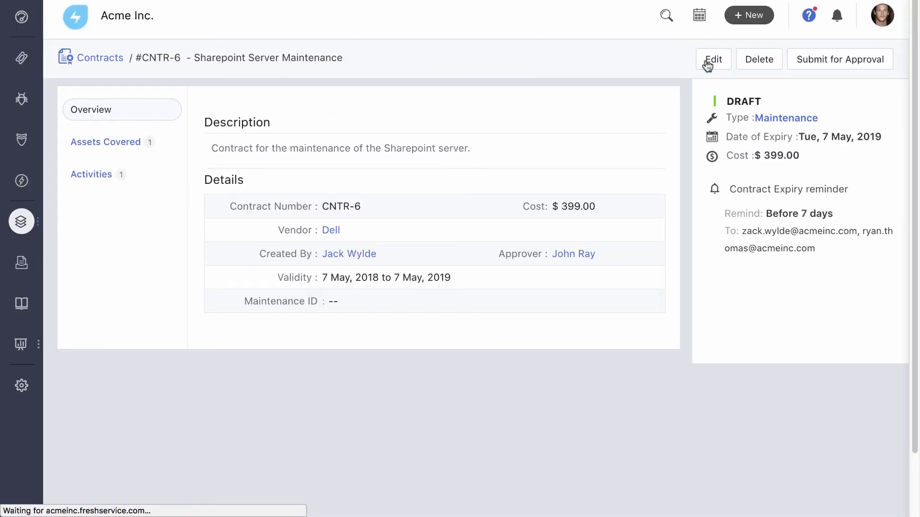
scroll(707, 62, "down", 4)
scroll(705, 59, "down", 5)
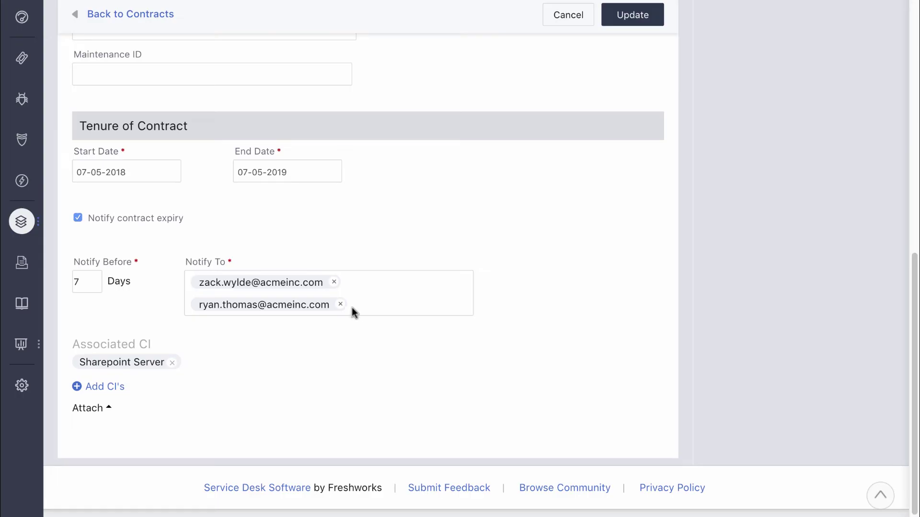
left_click(29, 269)
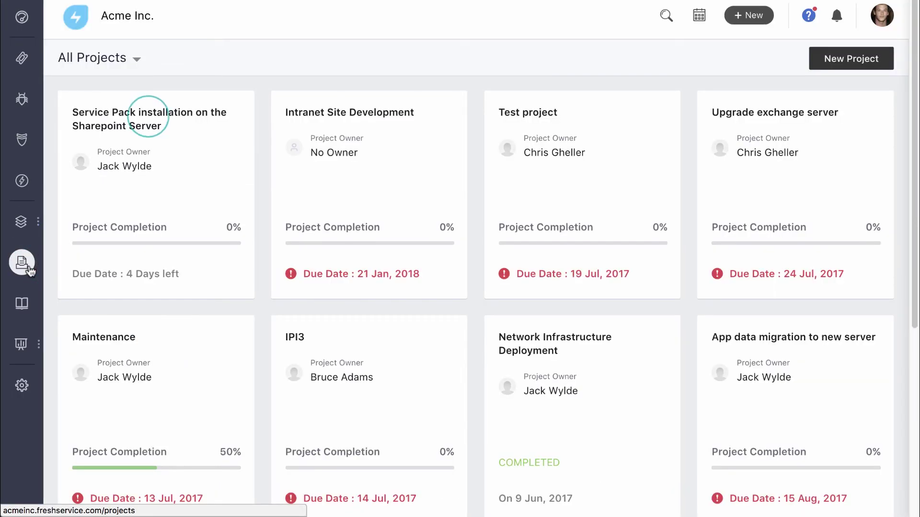
Step: Add four new members to the Sharepoint service pack installation project PRJ-20
left_click(150, 122)
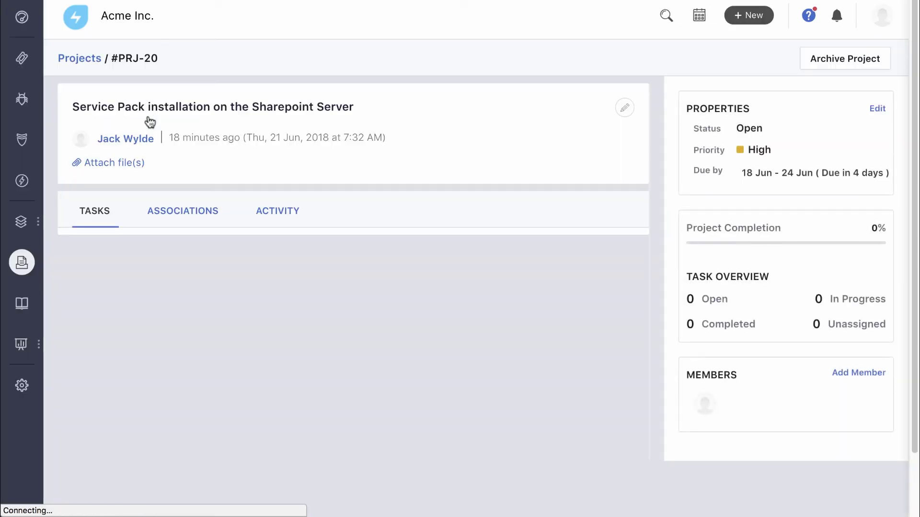
scroll(355, 168, "down", 3)
left_click(845, 292)
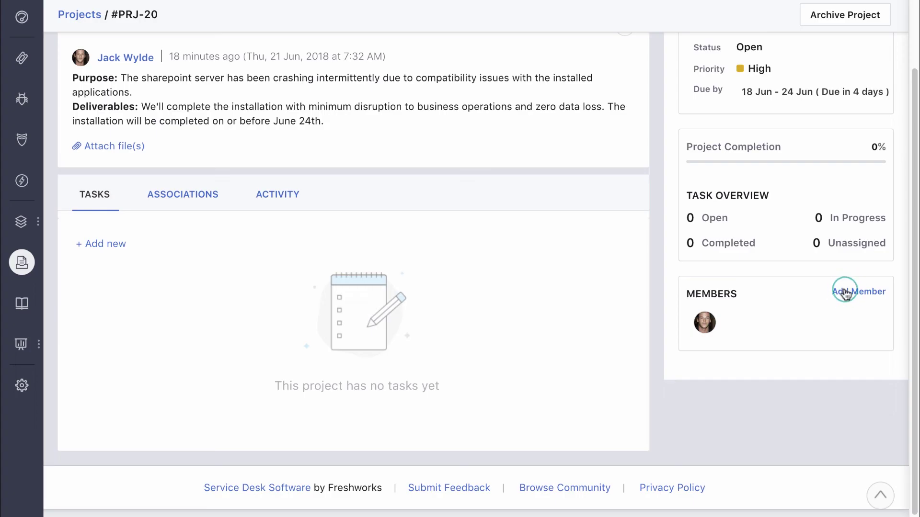
left_click(804, 381)
left_click(786, 225)
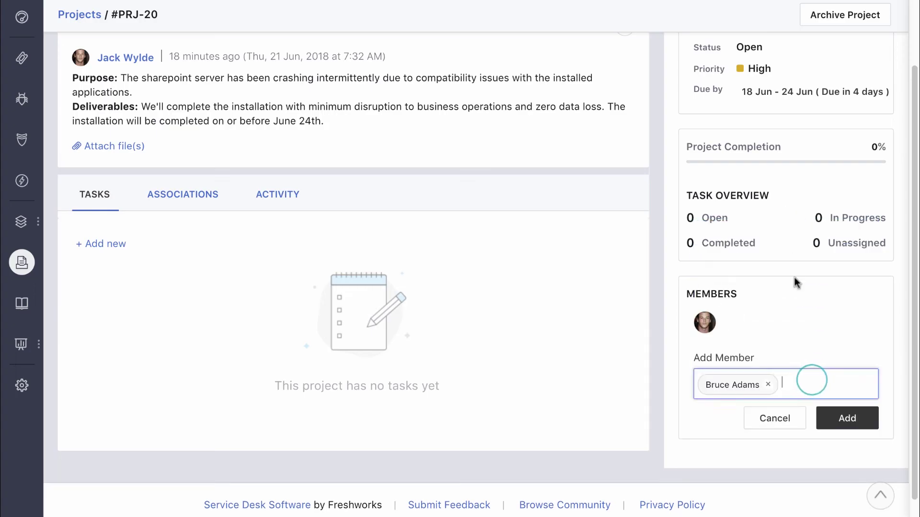
left_click(805, 381)
scroll(778, 258, "down", 1)
left_click(777, 251)
left_click(858, 382)
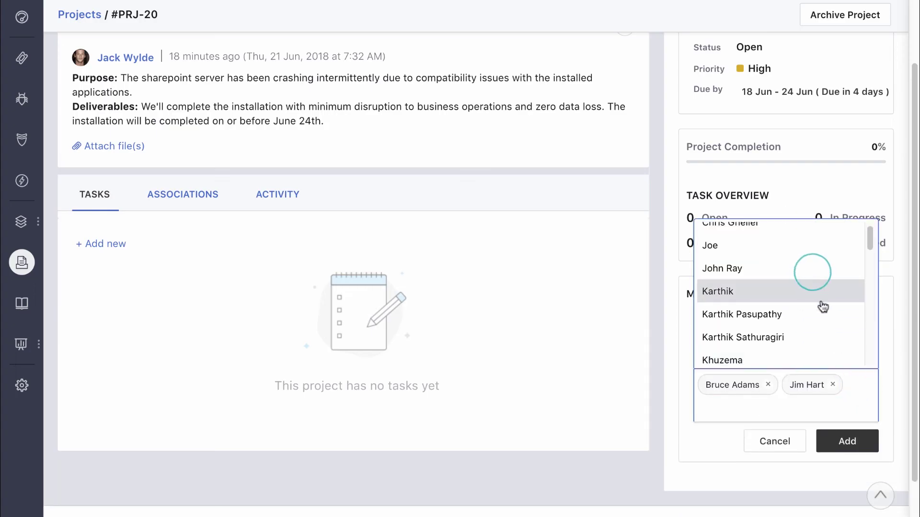
left_click(813, 270)
left_click(823, 410)
scroll(792, 311, "down", 2)
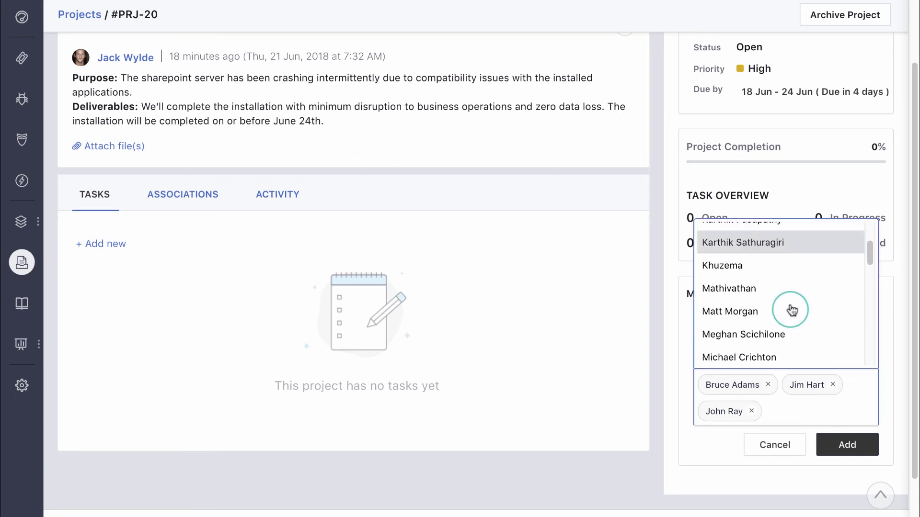
left_click(792, 311)
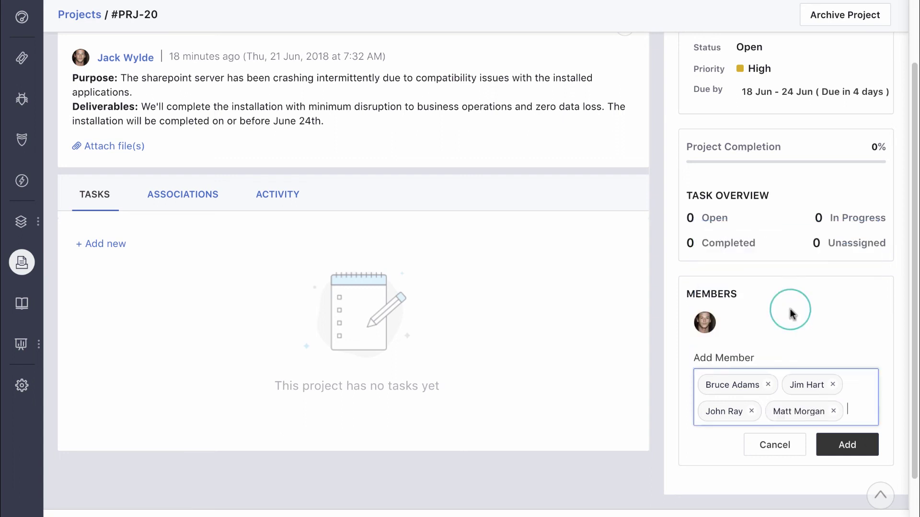
left_click(875, 451)
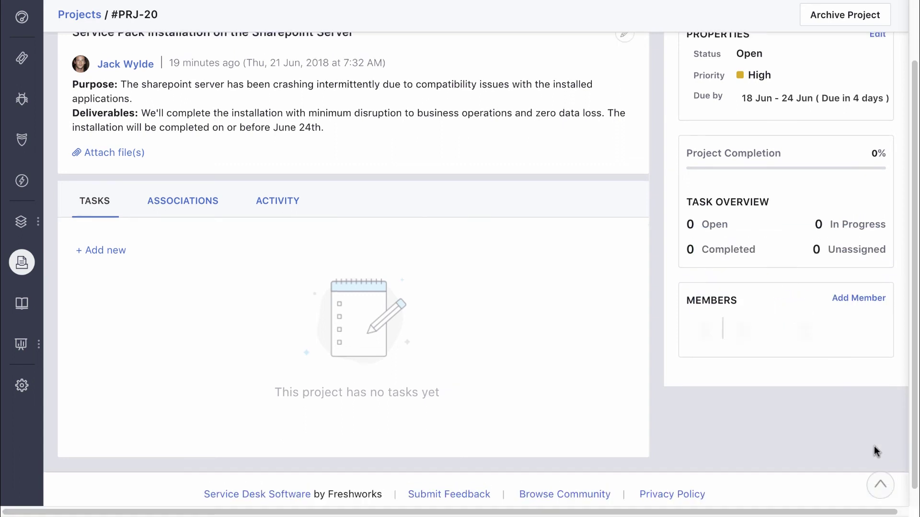
Step: Add the task 'Gather requirements and prerequisites' and open the Install the service pack task
left_click(102, 309)
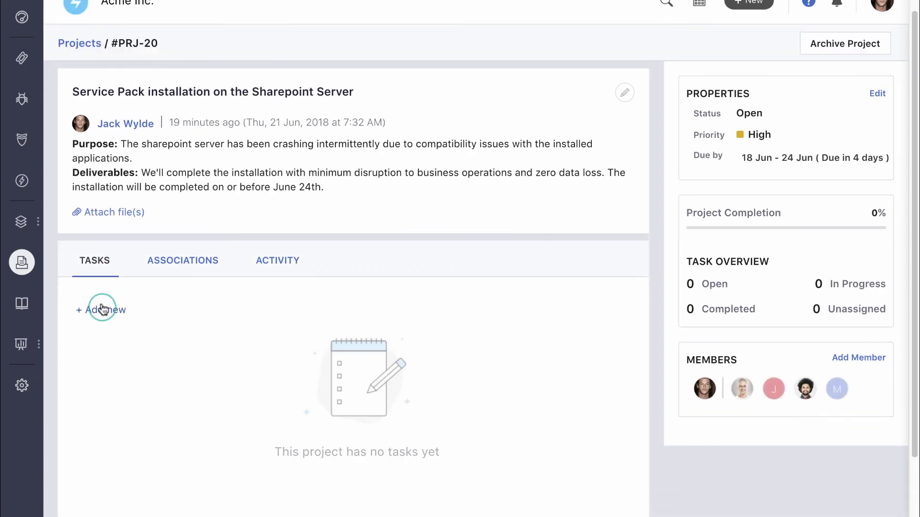
type("Gather requirements and prerequisites")
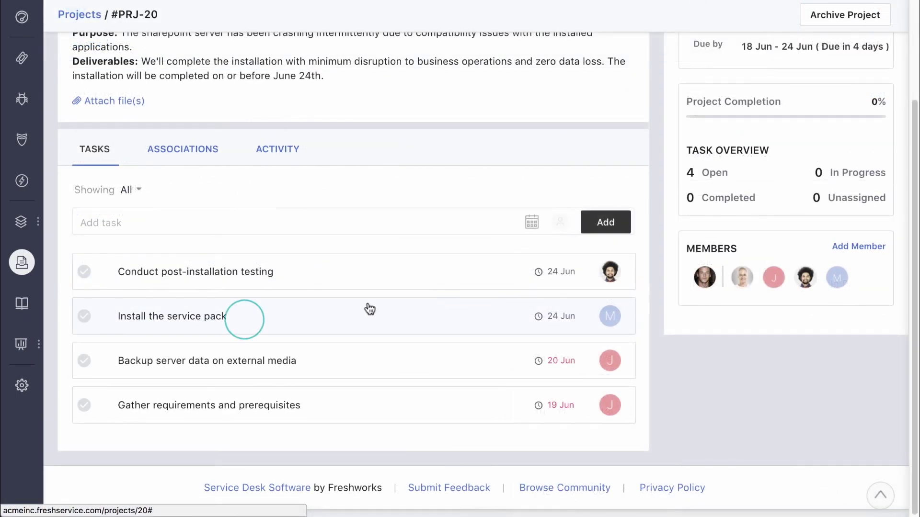
left_click(254, 322)
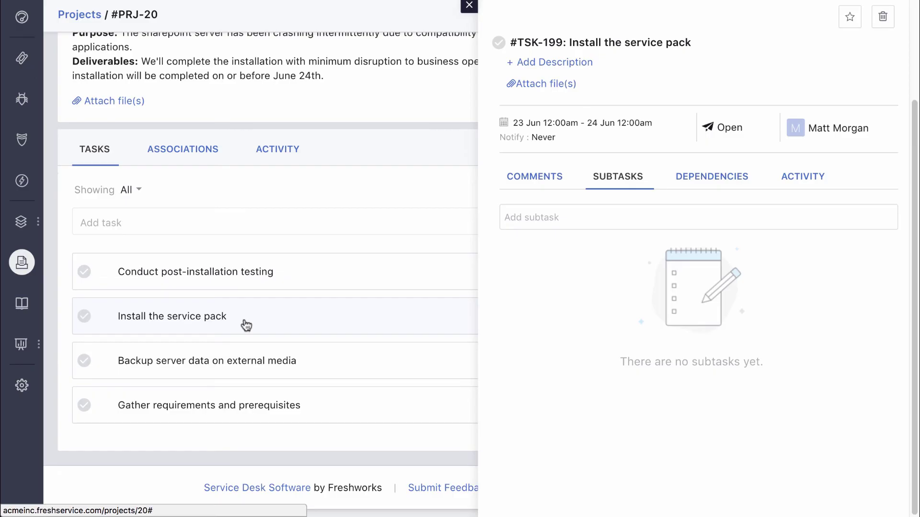
Step: Make the task depend on 'Gather requirements and prerequisites' and 'Backup server data on external media'
left_click(692, 176)
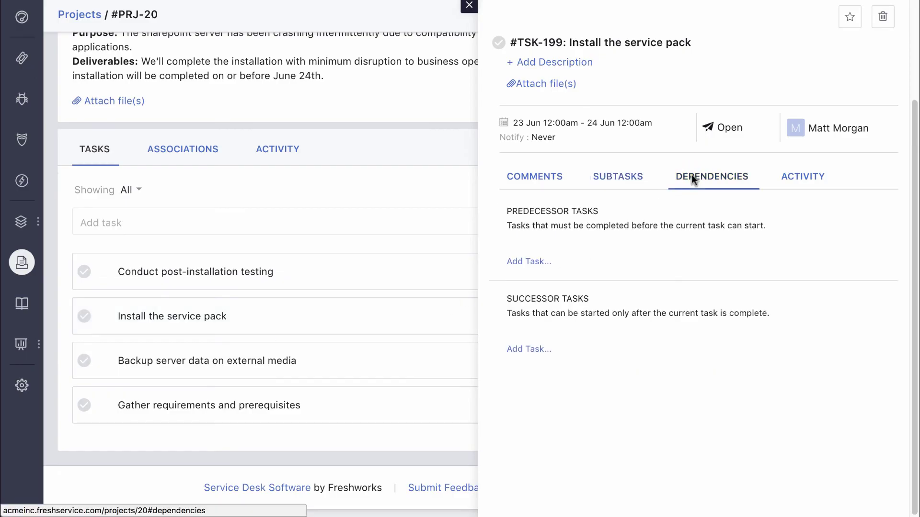
left_click(532, 262)
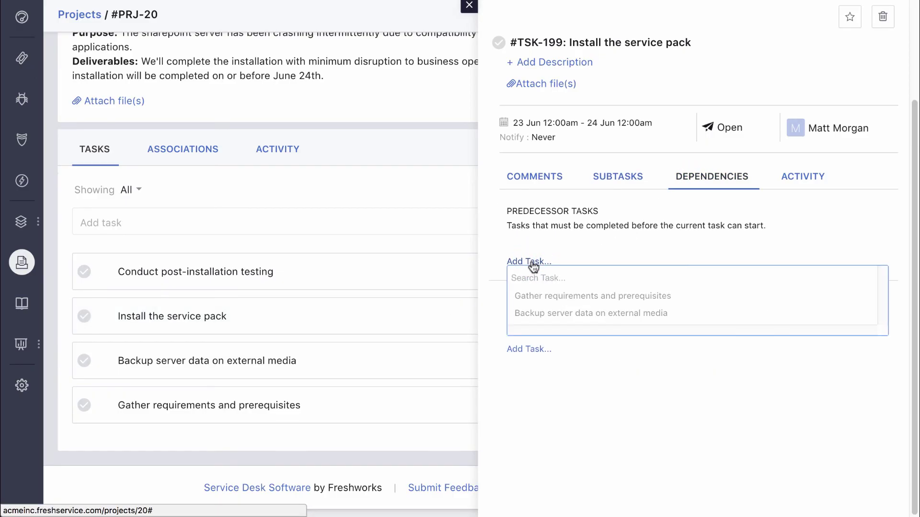
left_click(555, 296)
left_click(534, 283)
left_click(555, 314)
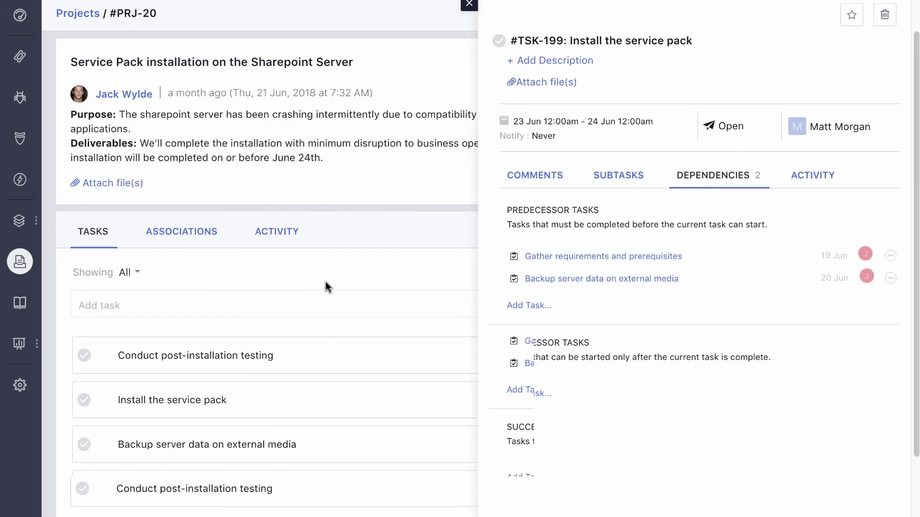
left_click(186, 235)
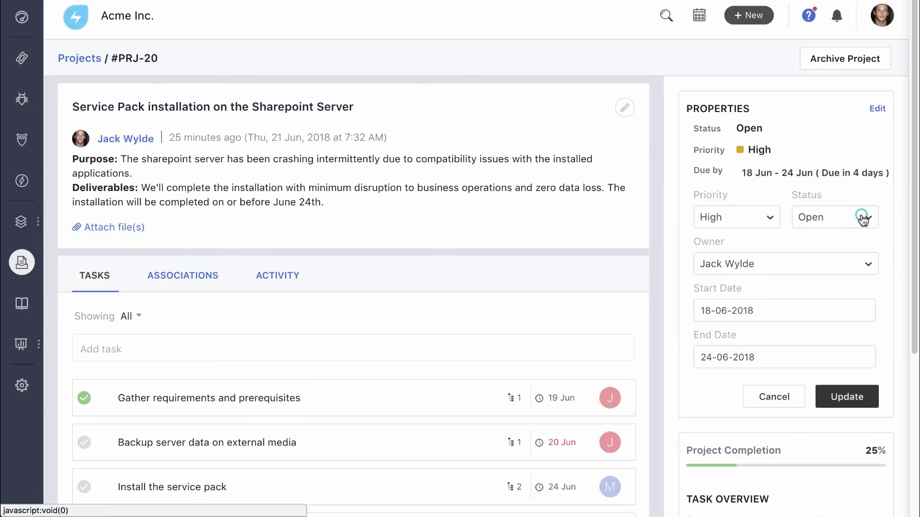
Step: Set project PRJ-20's status to Completed and save the properties
left_click(865, 218)
left_click(854, 287)
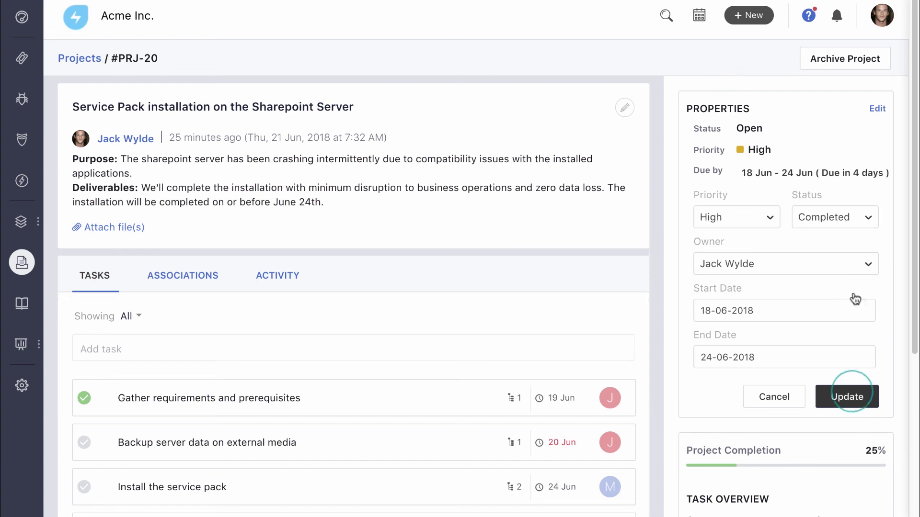
left_click(845, 397)
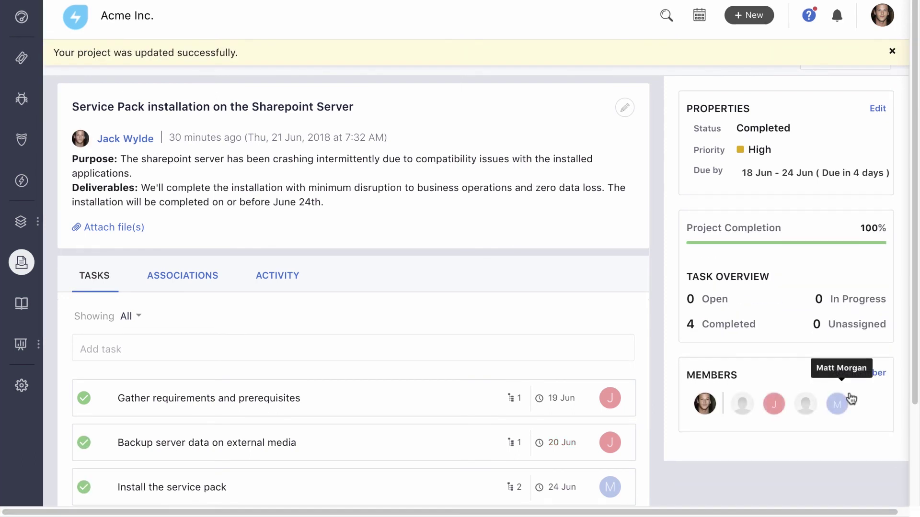
Step: Open the Known Errors solutions folder, starting and then abandoning a new article
left_click(26, 305)
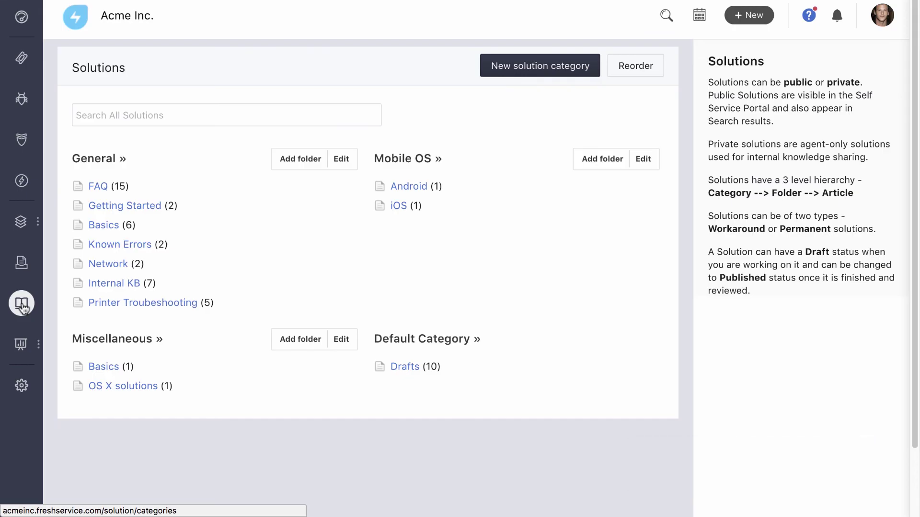
left_click(111, 244)
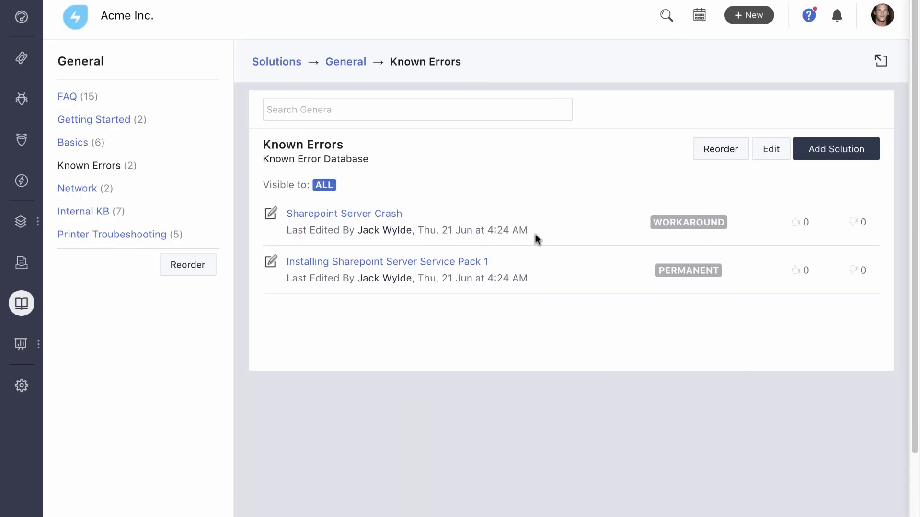
left_click(838, 154)
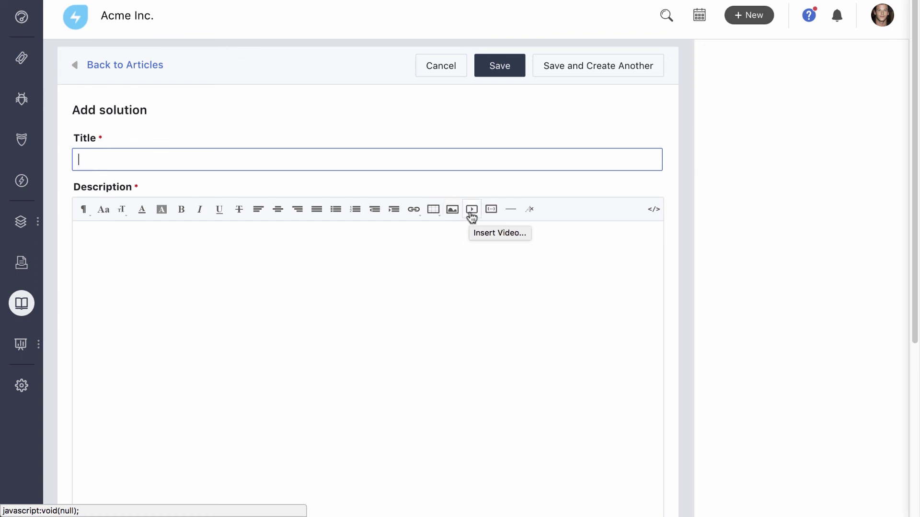
left_click(436, 74)
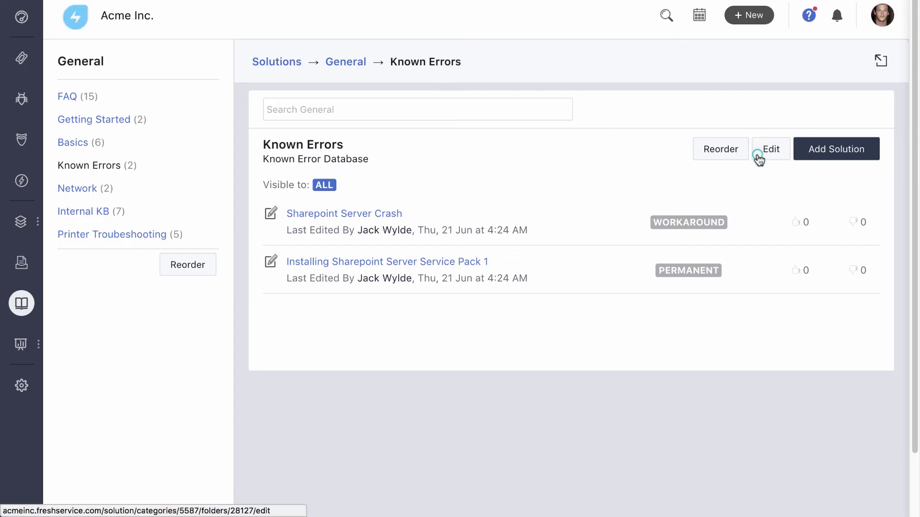
Step: Change the Known Errors folder's visibility to Agents and save it
left_click(760, 152)
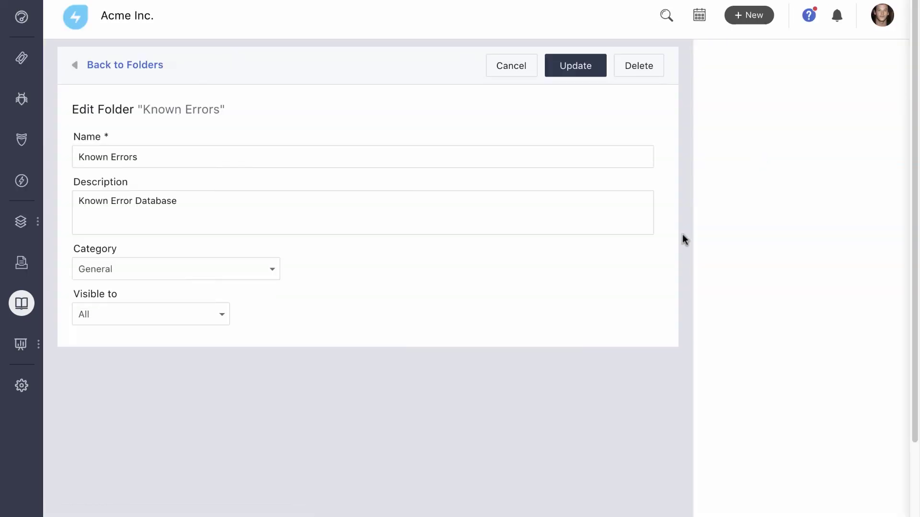
left_click(211, 314)
left_click(187, 385)
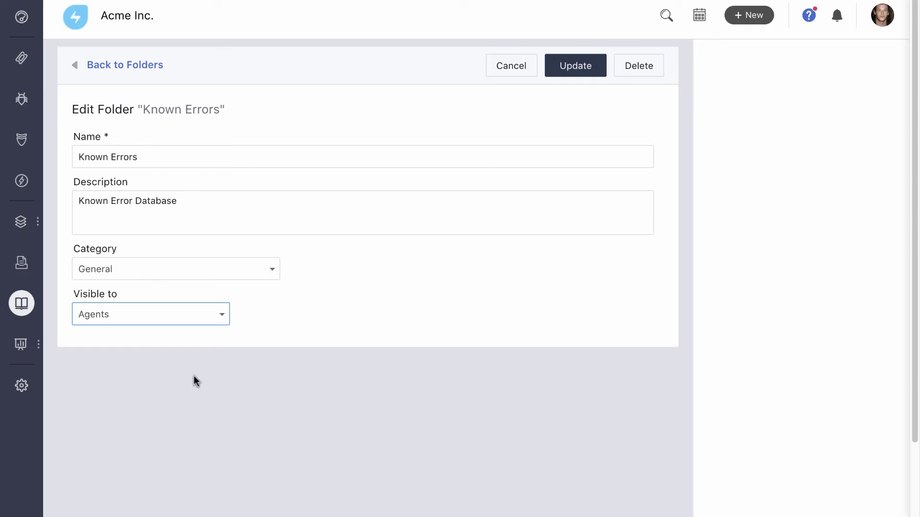
left_click(558, 76)
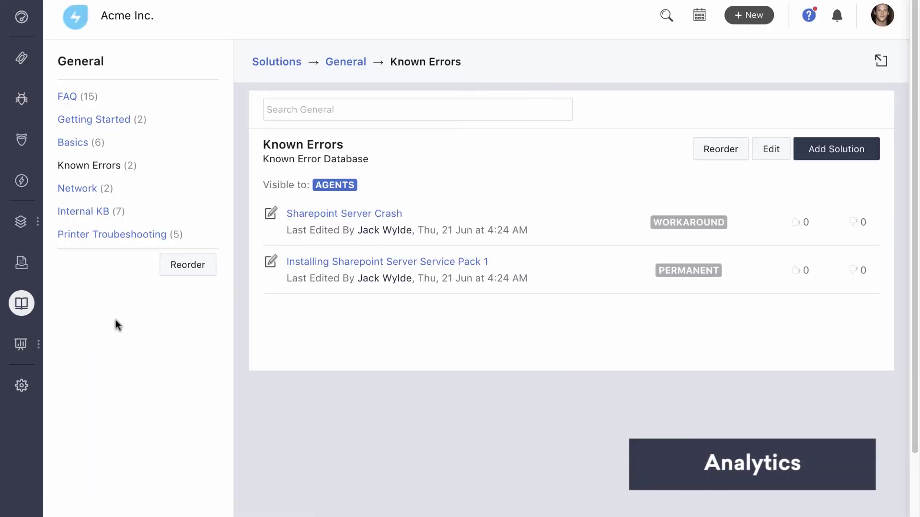
Step: Review the Agent Performance analytics dashboard, then return to Admin settings
left_click(20, 344)
scroll(89, 370, "up", 1)
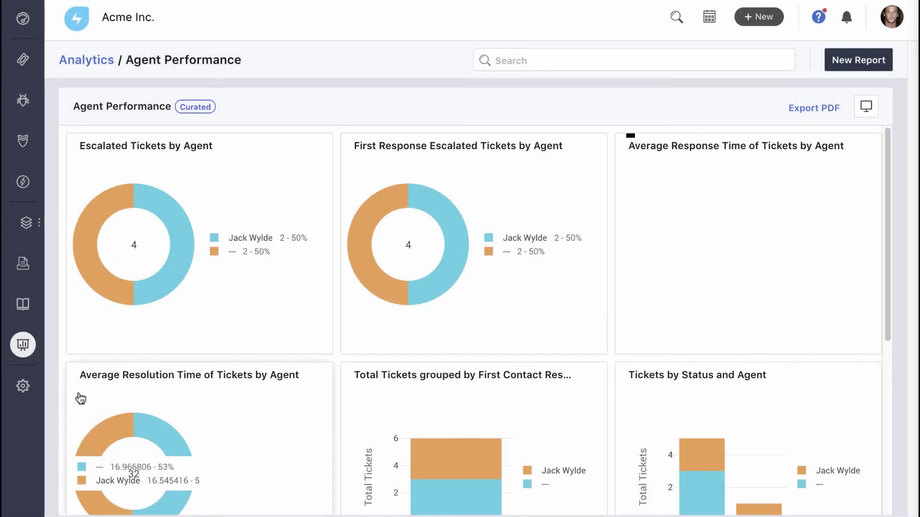
left_click(23, 386)
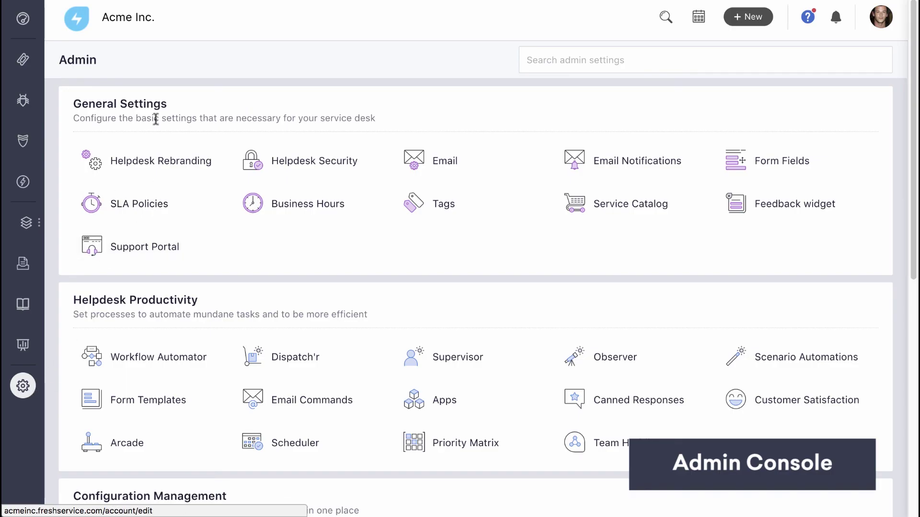
scroll(167, 116, "down", 5)
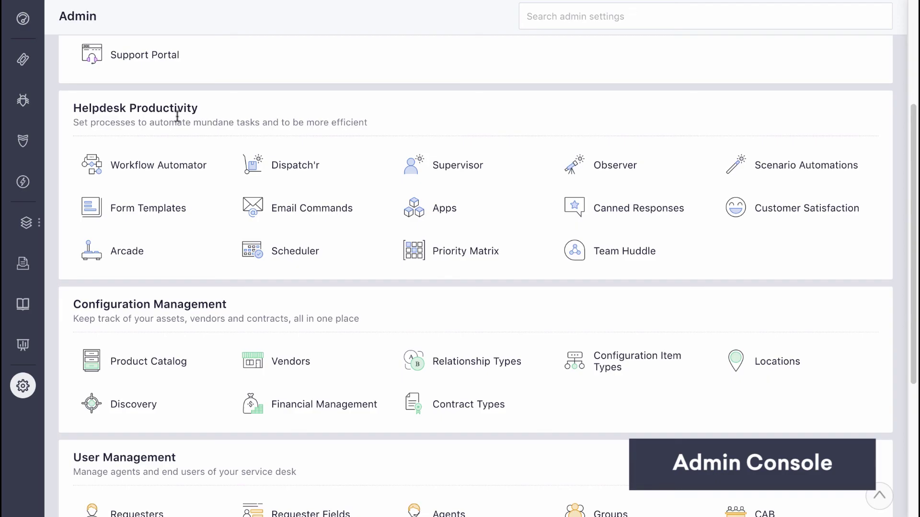
scroll(176, 115, "down", 4)
scroll(175, 119, "down", 1)
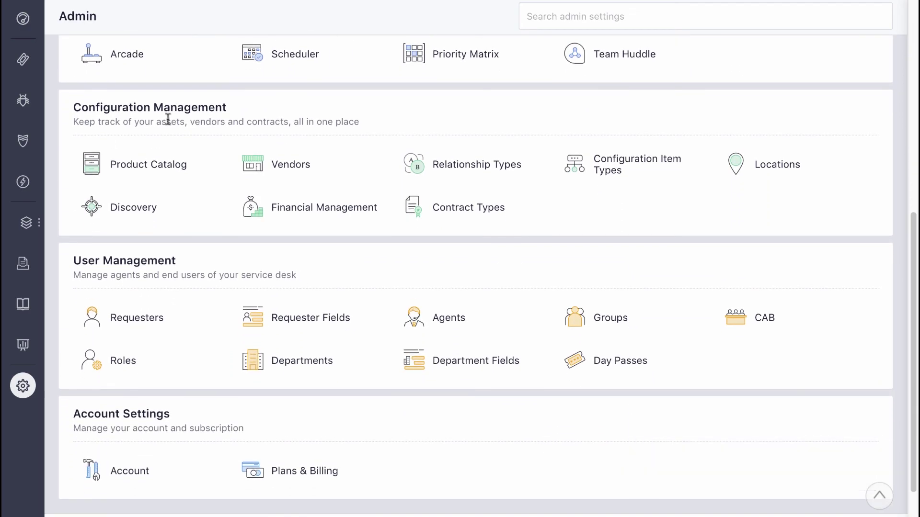